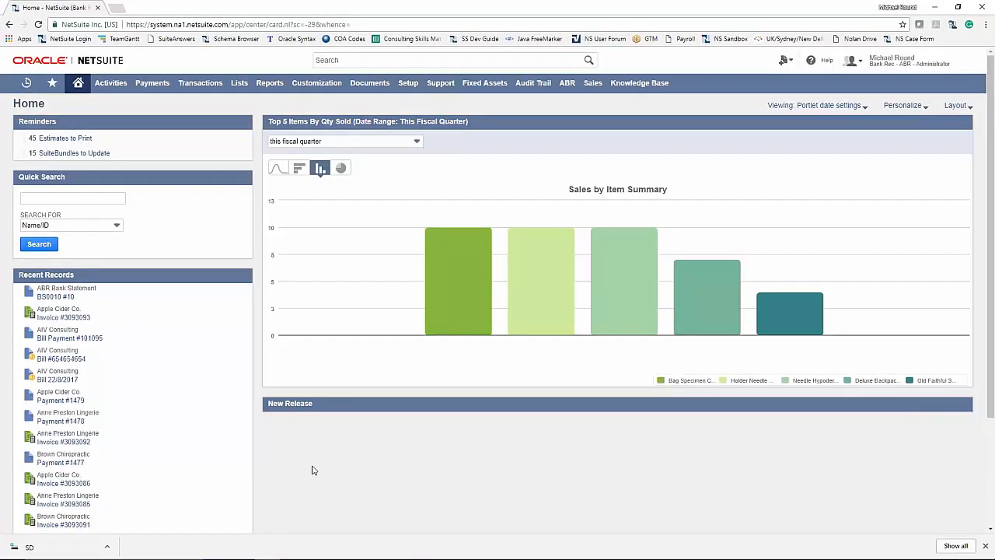
Open the bank statement import and set the format to ABR Test and the account to ABR Account.
{"action": "mouse_move", "coordinate": [568, 87]}
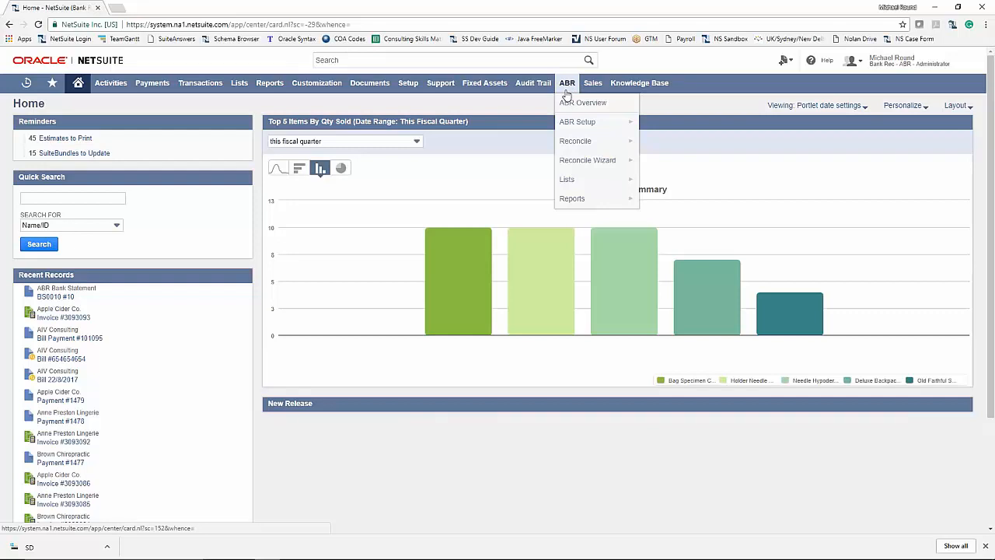
{"action": "mouse_move", "coordinate": [593, 143]}
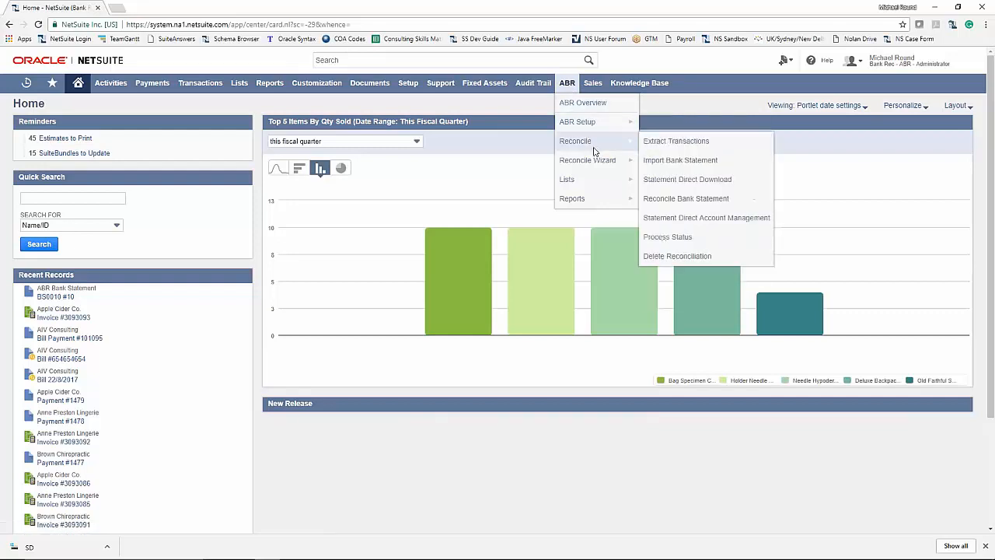
{"action": "left_click", "coordinate": [667, 167]}
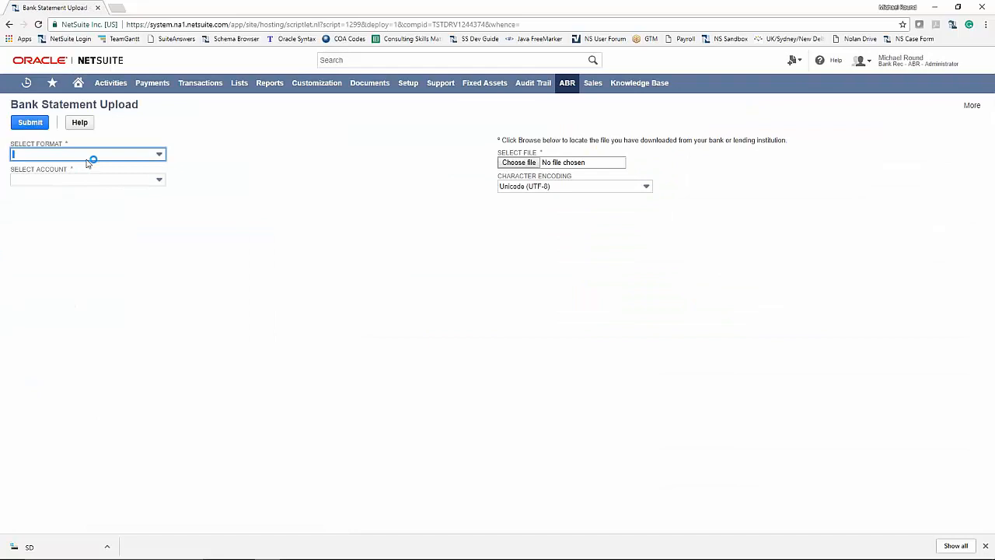
{"action": "left_click", "coordinate": [89, 159]}
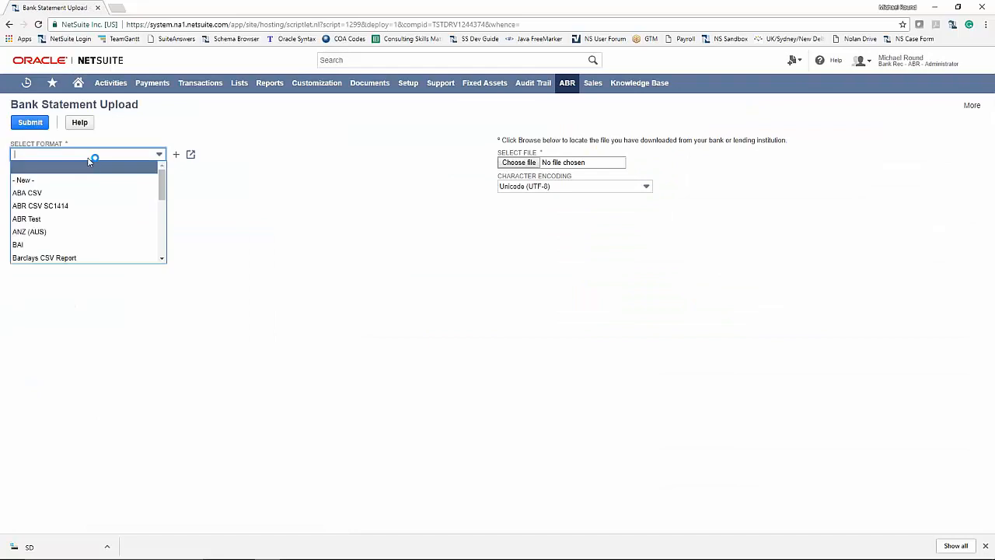
{"action": "left_click", "coordinate": [77, 223]}
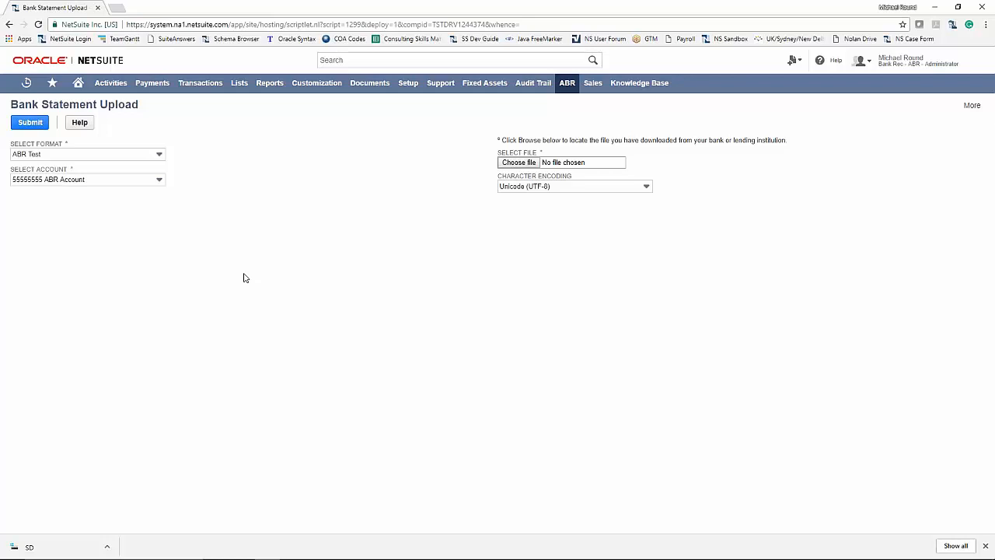
{"action": "left_click", "coordinate": [78, 180]}
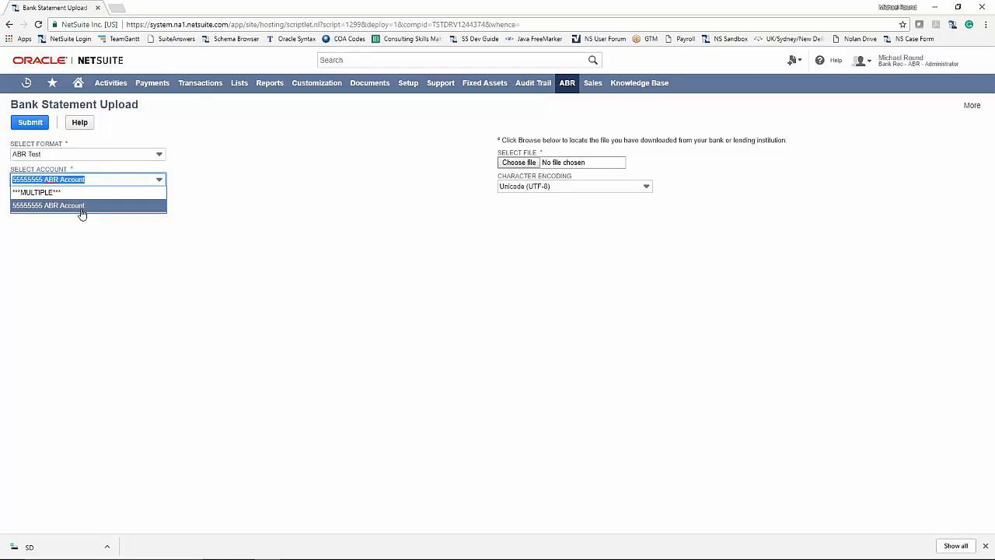
{"action": "left_click", "coordinate": [81, 206]}
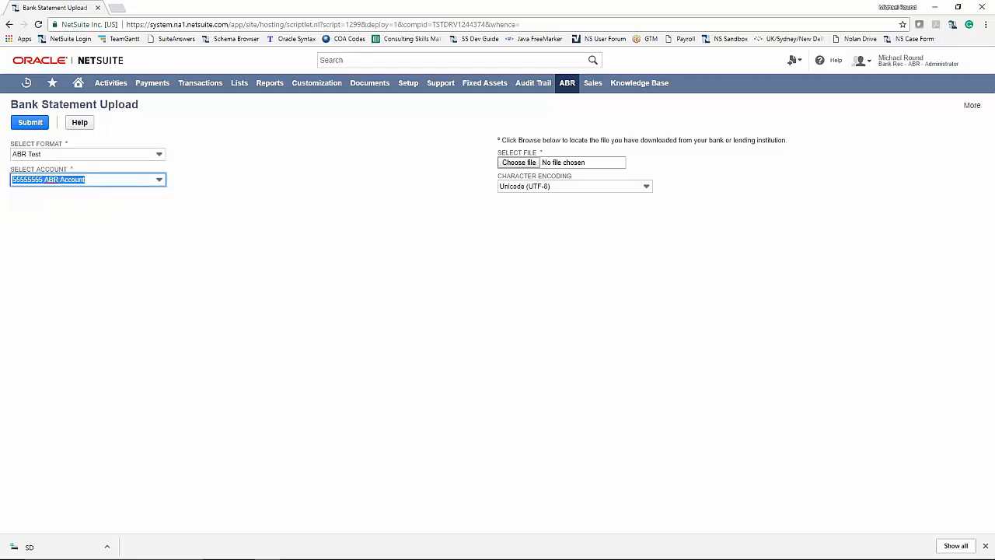
Import the file ABR Demo Transactions v1.3.csv as the bank statement and refresh the import status.
{"action": "left_click", "coordinate": [518, 163]}
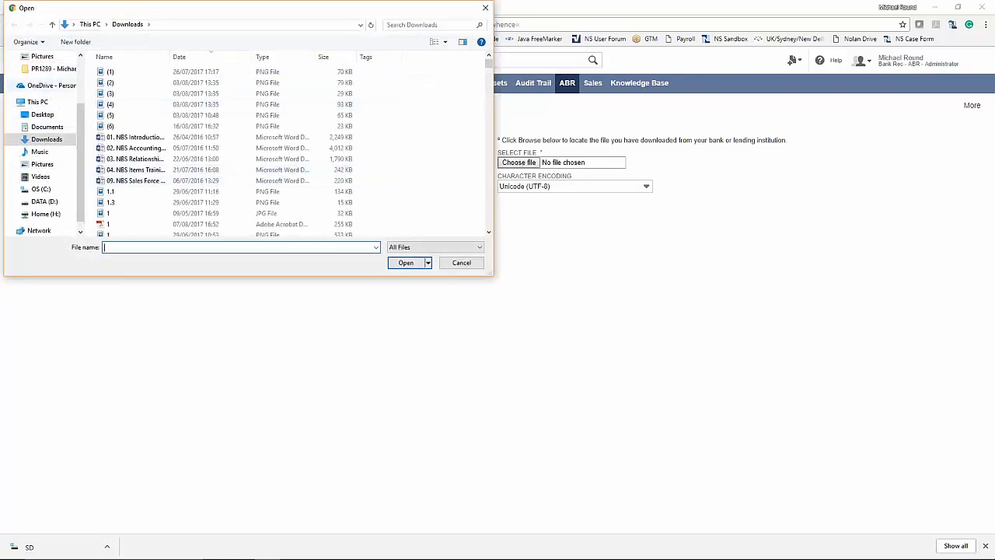
{"action": "left_click", "coordinate": [43, 65]}
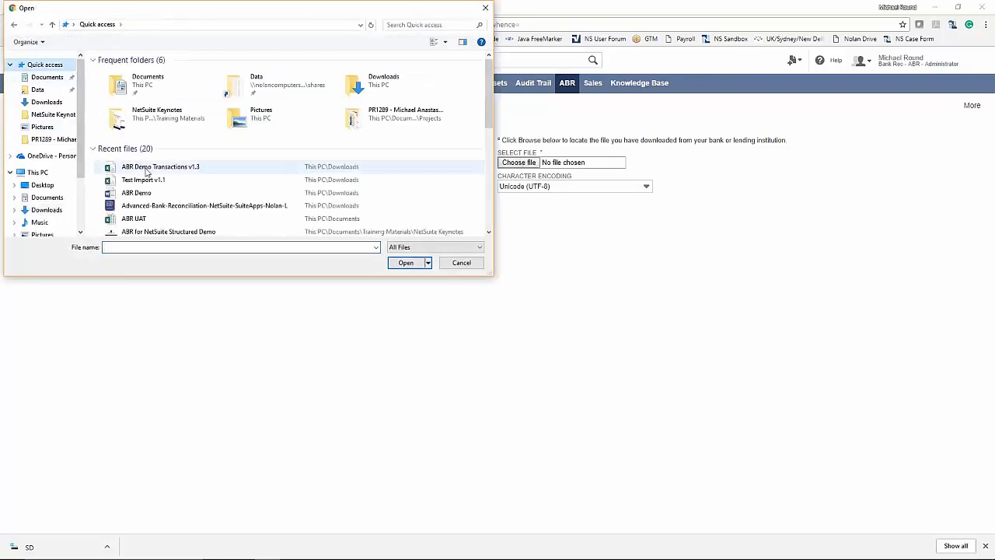
{"action": "double_click", "coordinate": [145, 167]}
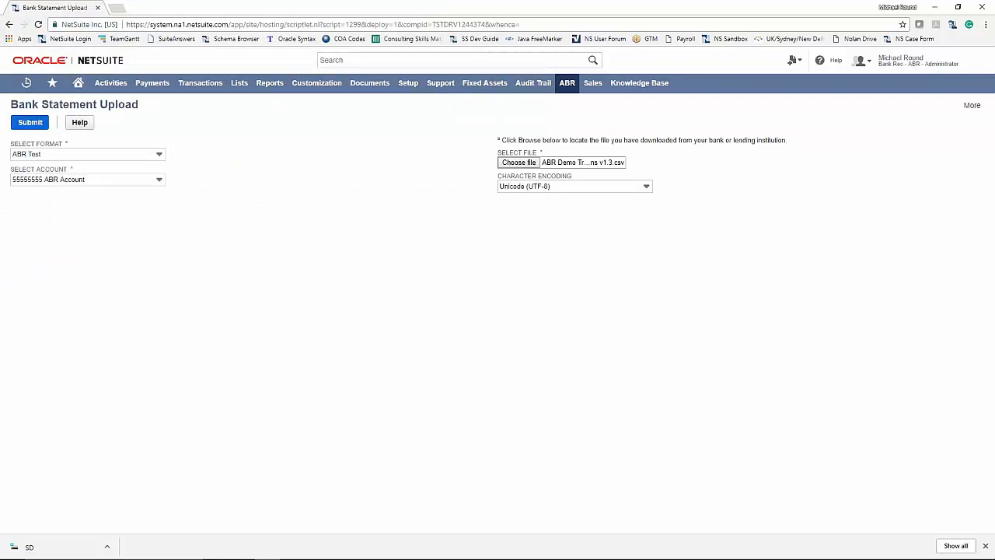
{"action": "left_click", "coordinate": [31, 123]}
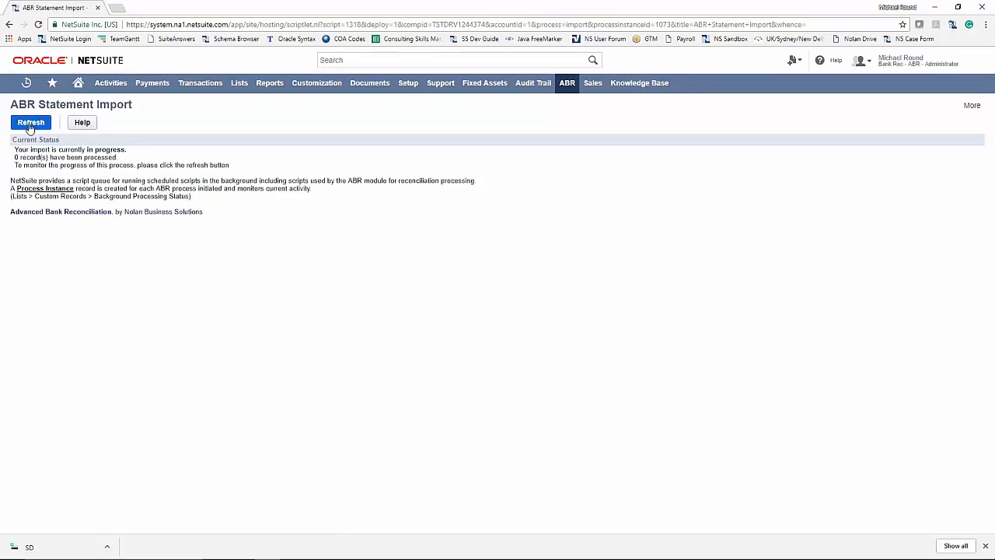
{"action": "left_click", "coordinate": [29, 124]}
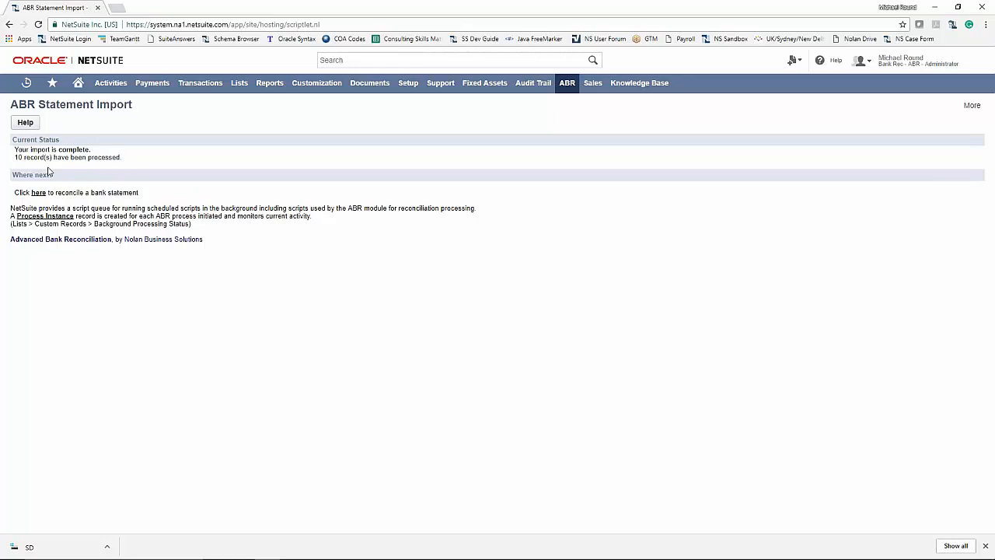
Switch to the ABR Demo Transactions v1.3 workbook in Excel, examine its statement lines, and return to the NetSuite import page.
{"action": "key", "text": "alt+Tab"}
{"action": "key", "text": "alt+Tab"}
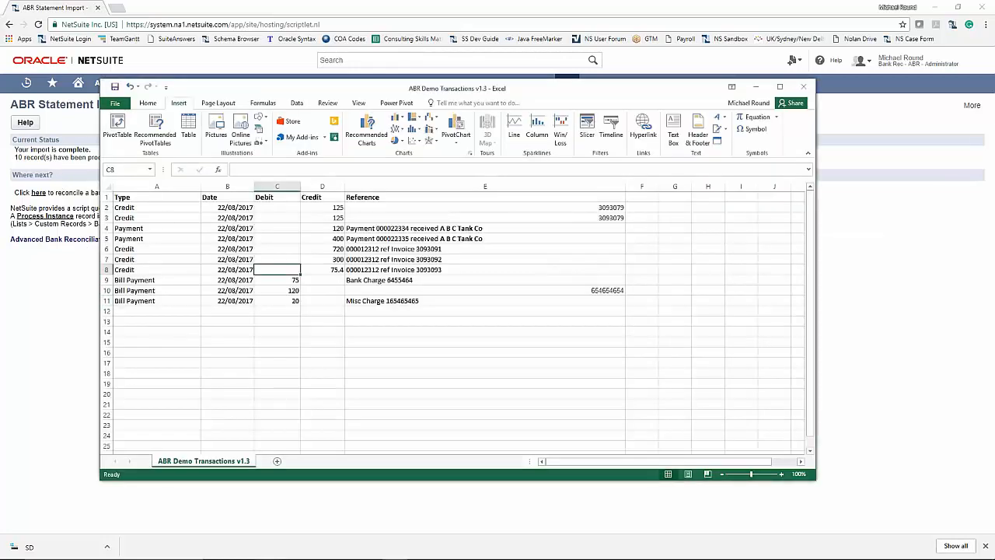
{"action": "left_click", "coordinate": [261, 334]}
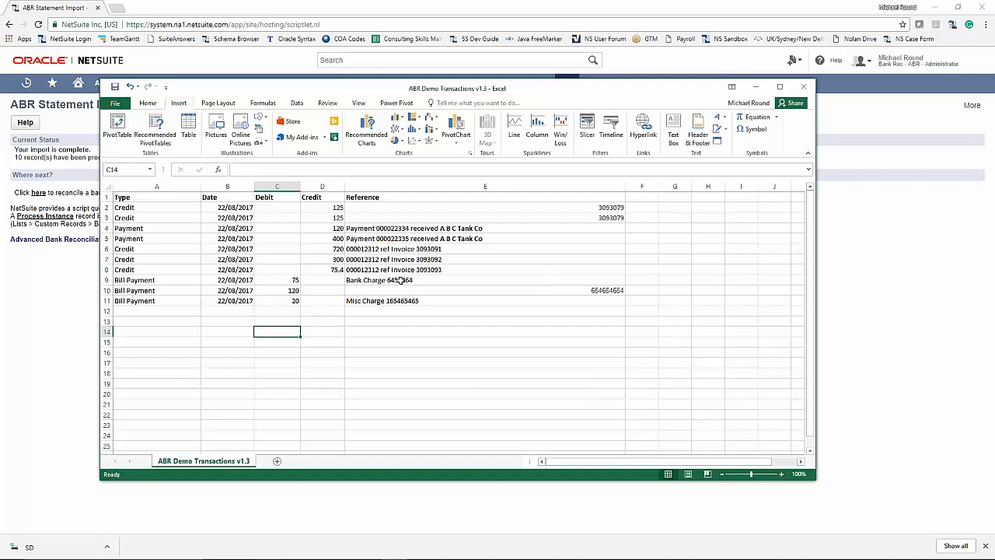
{"action": "left_click", "coordinate": [89, 301]}
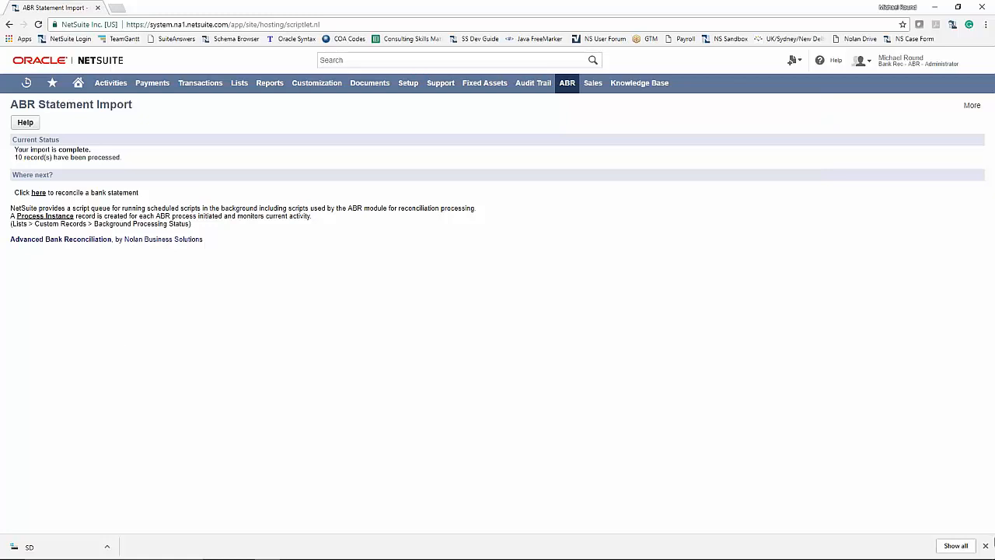
{"action": "left_click", "coordinate": [985, 547]}
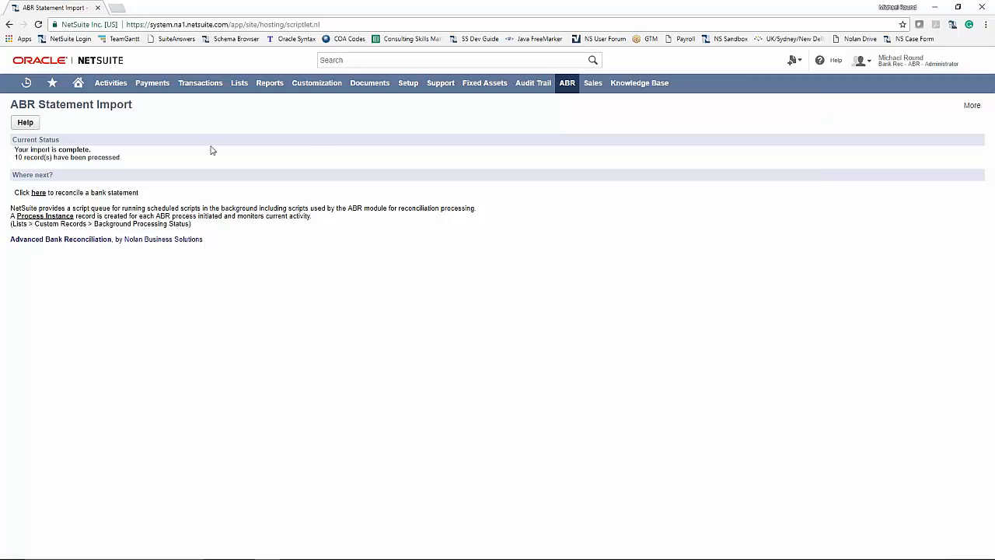
Extract the ABR Account's transactions using a cut-off date of 21/8/2017.
{"action": "mouse_move", "coordinate": [573, 91]}
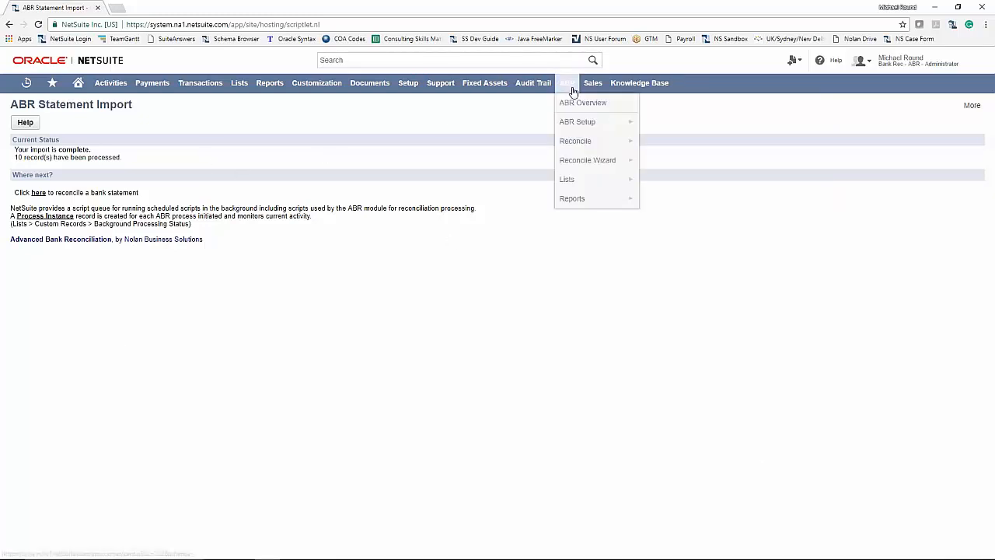
{"action": "mouse_move", "coordinate": [588, 140]}
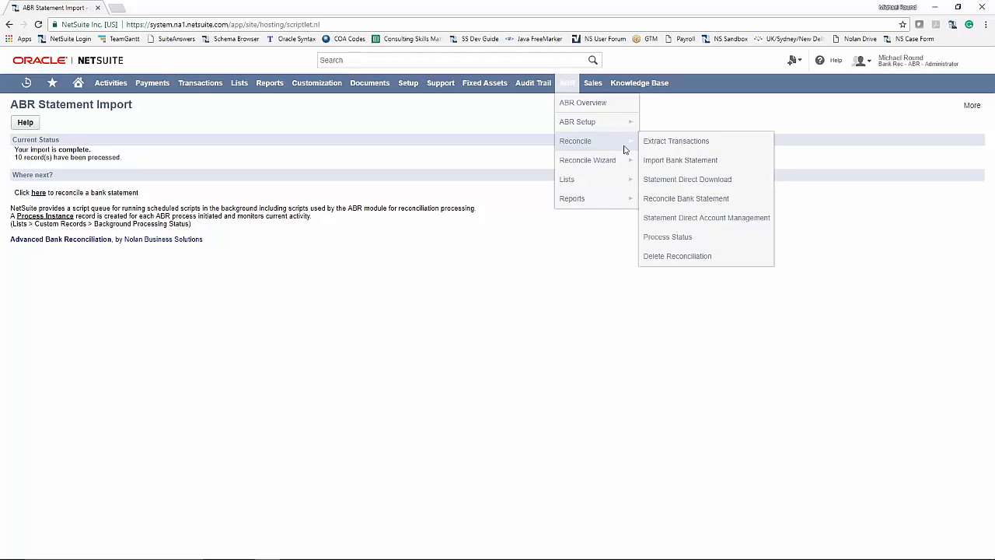
{"action": "left_click", "coordinate": [696, 148]}
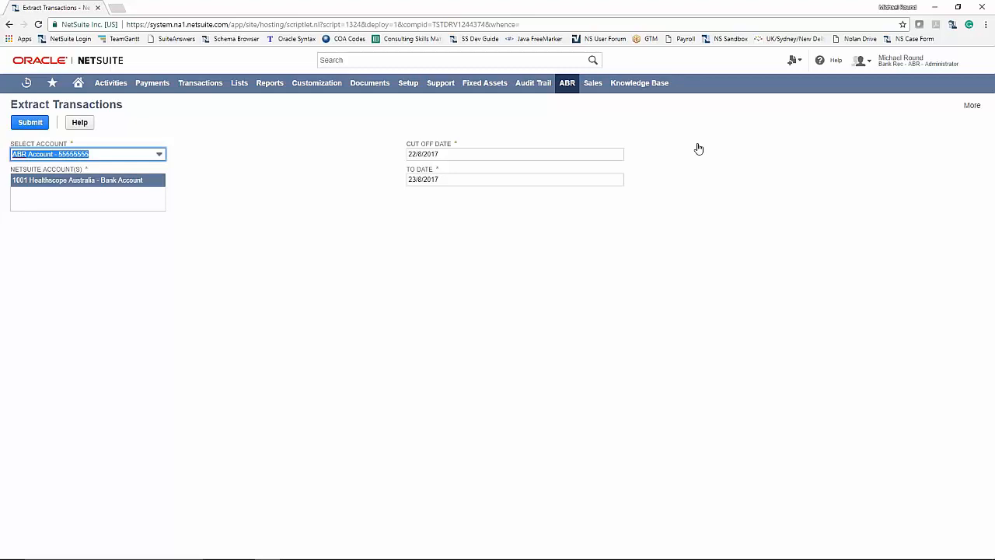
{"action": "left_click", "coordinate": [474, 154]}
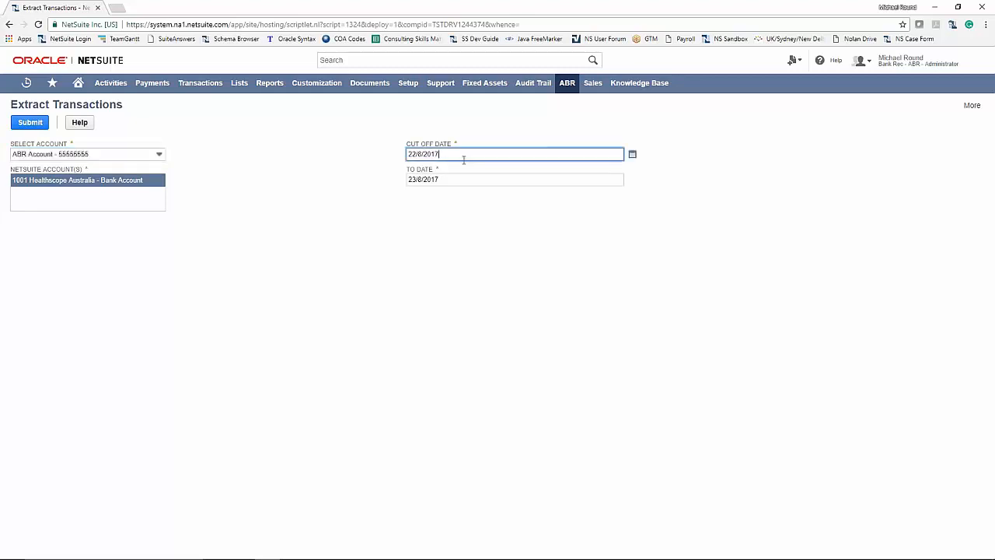
{"action": "left_click", "coordinate": [632, 154]}
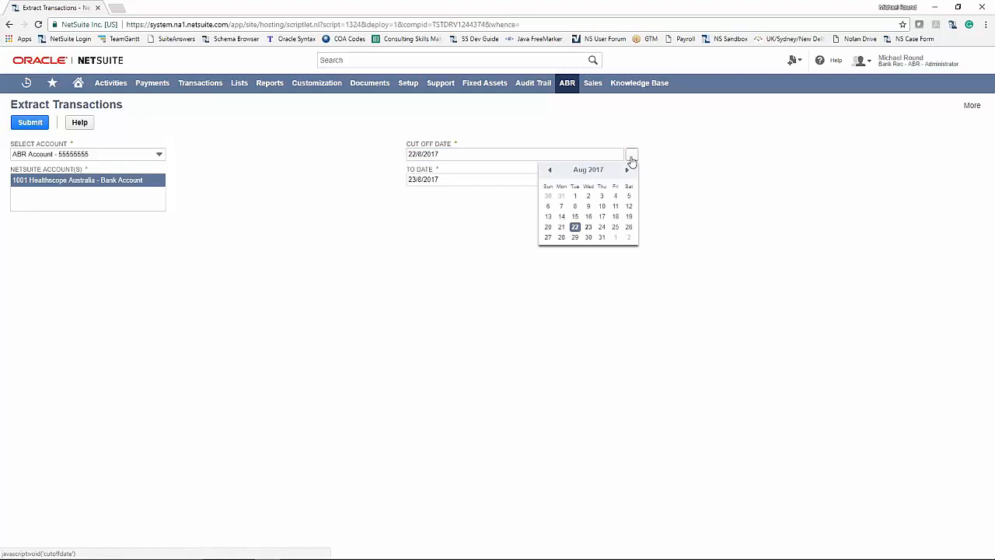
{"action": "left_click", "coordinate": [561, 227]}
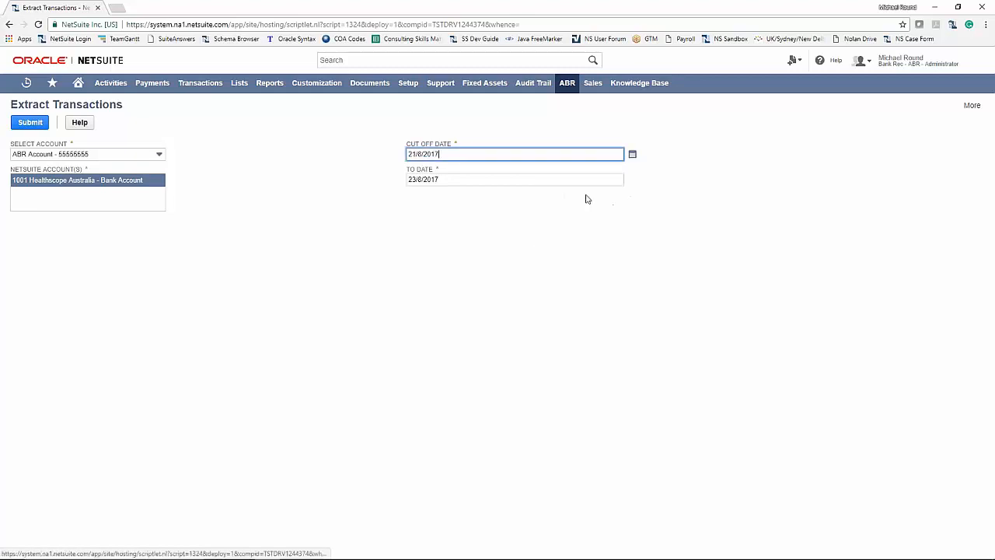
{"action": "left_click", "coordinate": [588, 176]}
{"action": "left_click", "coordinate": [577, 225]}
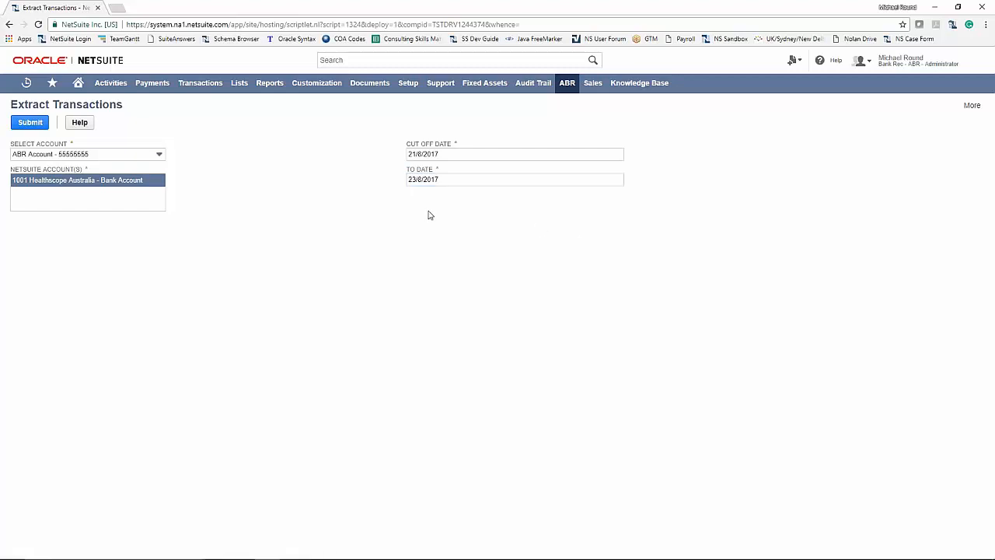
{"action": "left_click", "coordinate": [24, 124]}
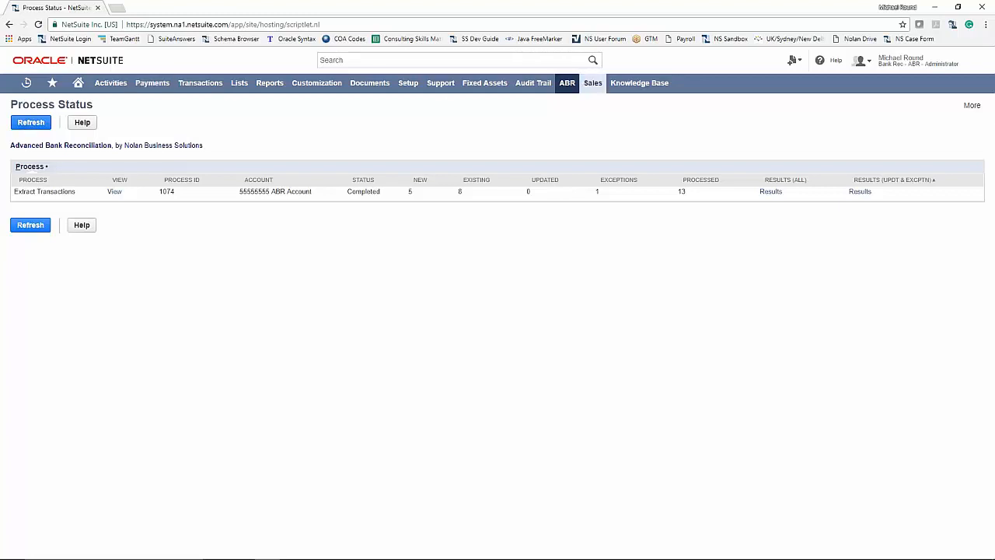
Open the bank statement reconciliation for the ABR Account.
{"action": "mouse_move", "coordinate": [566, 84]}
{"action": "mouse_move", "coordinate": [587, 142]}
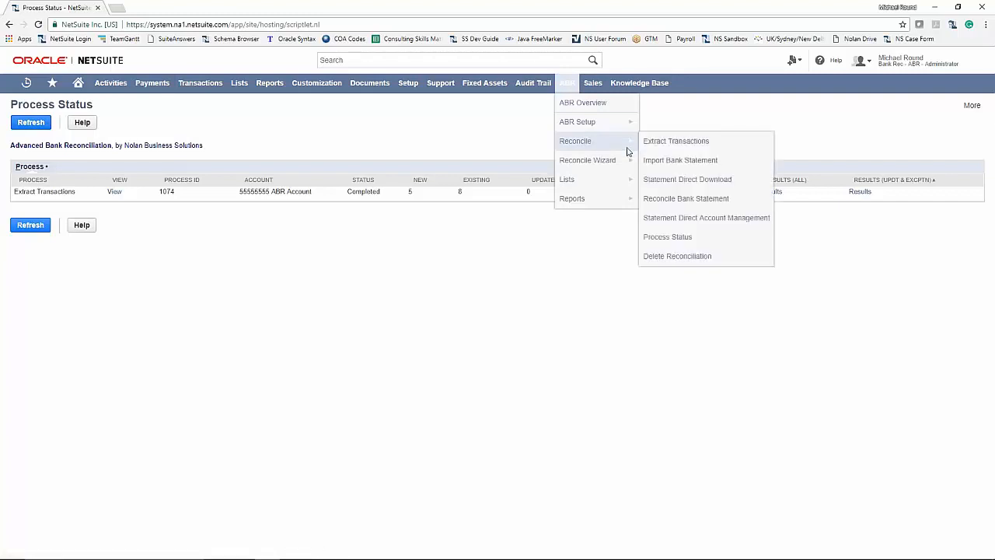
{"action": "left_click", "coordinate": [685, 199]}
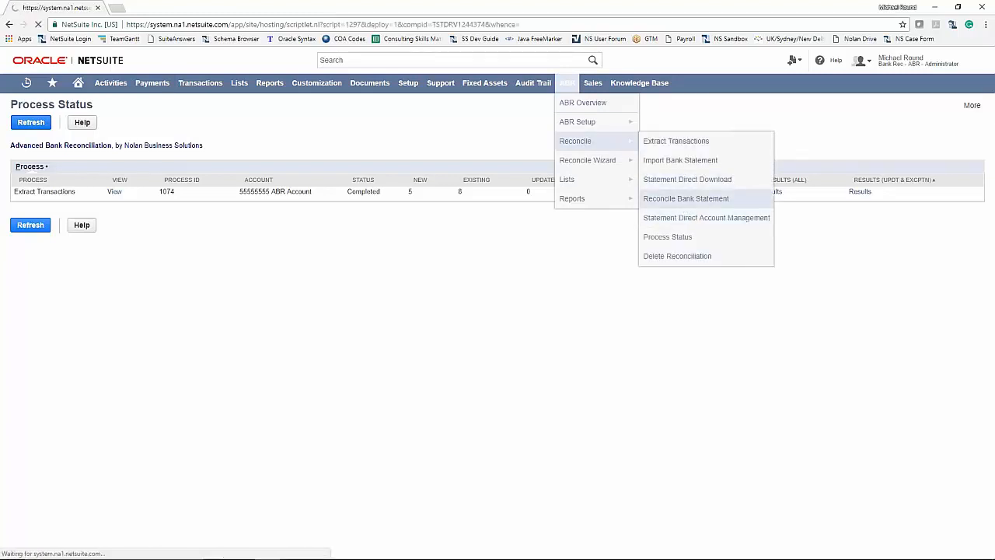
{"action": "left_click", "coordinate": [56, 186]}
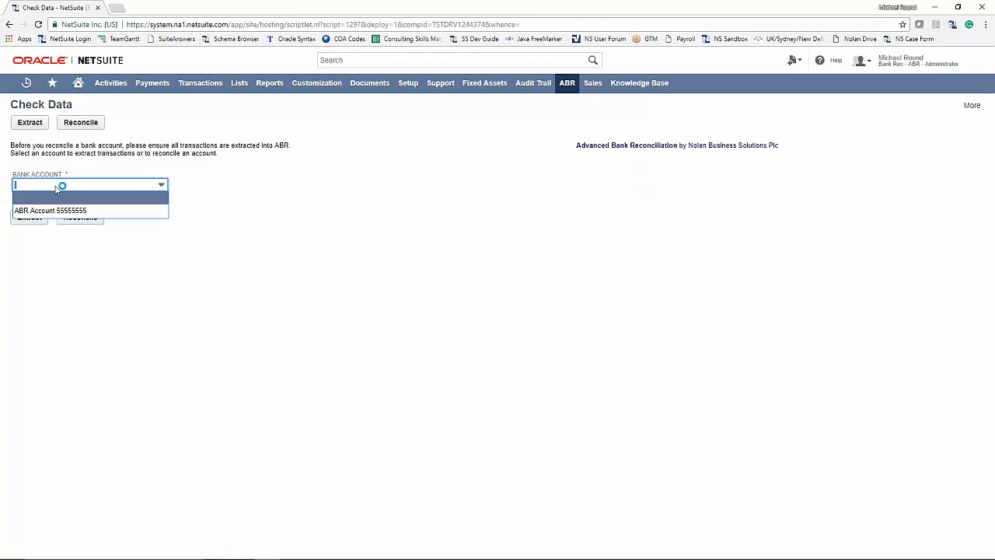
{"action": "left_click", "coordinate": [51, 209]}
{"action": "left_click", "coordinate": [75, 123]}
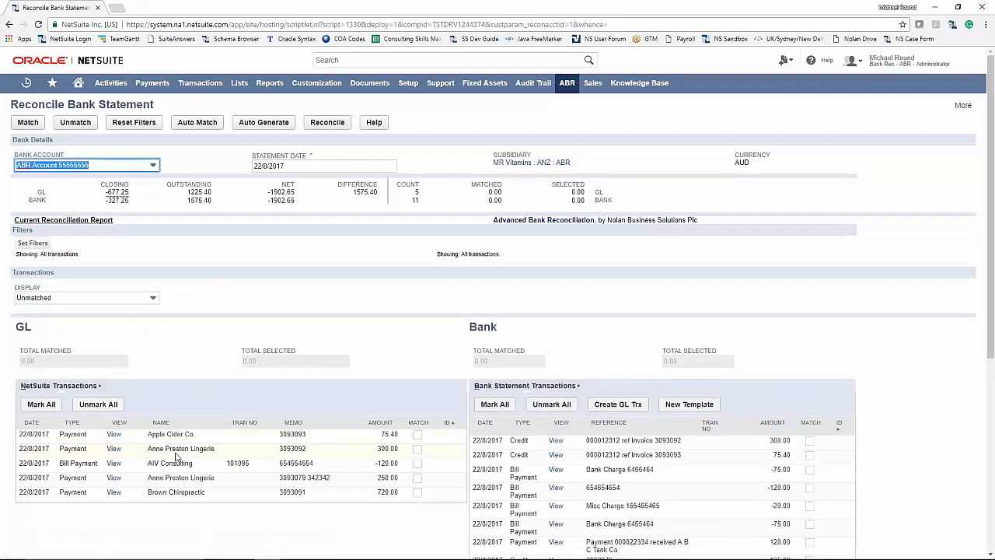
Auto-match the unmatched GL and bank statement transactions, and return to the bank statement reconciliation.
{"action": "scroll", "coordinate": [192, 435], "scroll_direction": "down", "scroll_amount": 2}
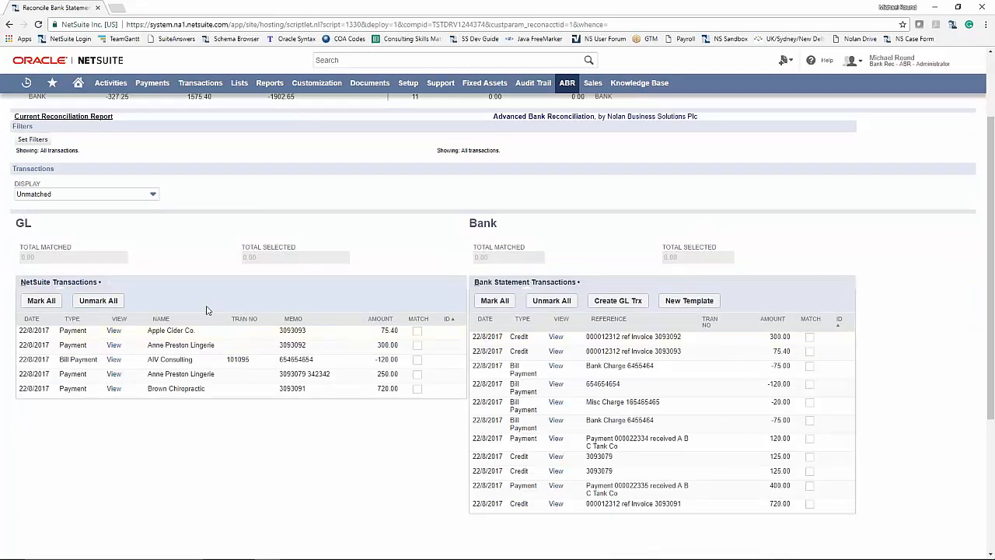
{"action": "scroll", "coordinate": [199, 281], "scroll_direction": "down", "scroll_amount": 1}
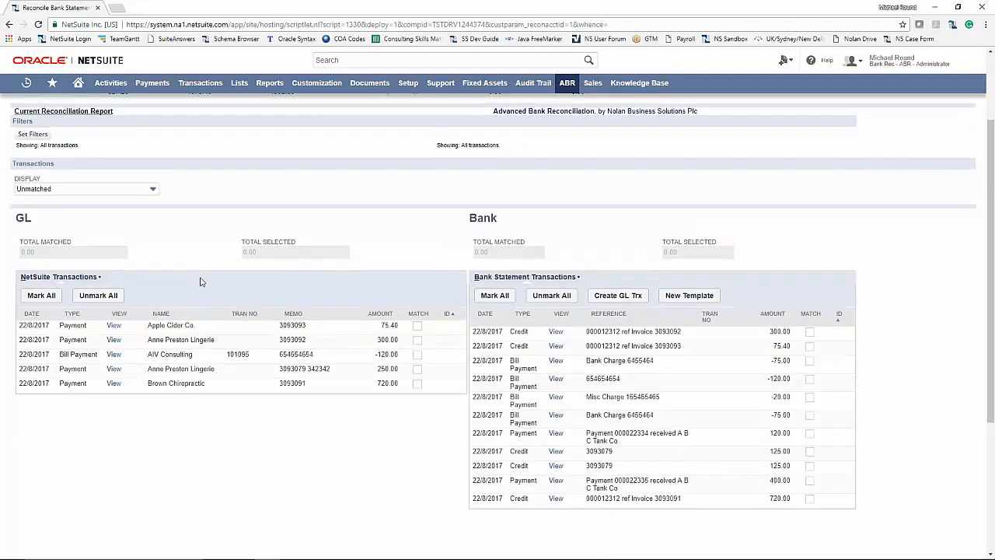
{"action": "scroll", "coordinate": [319, 284], "scroll_direction": "down", "scroll_amount": 1}
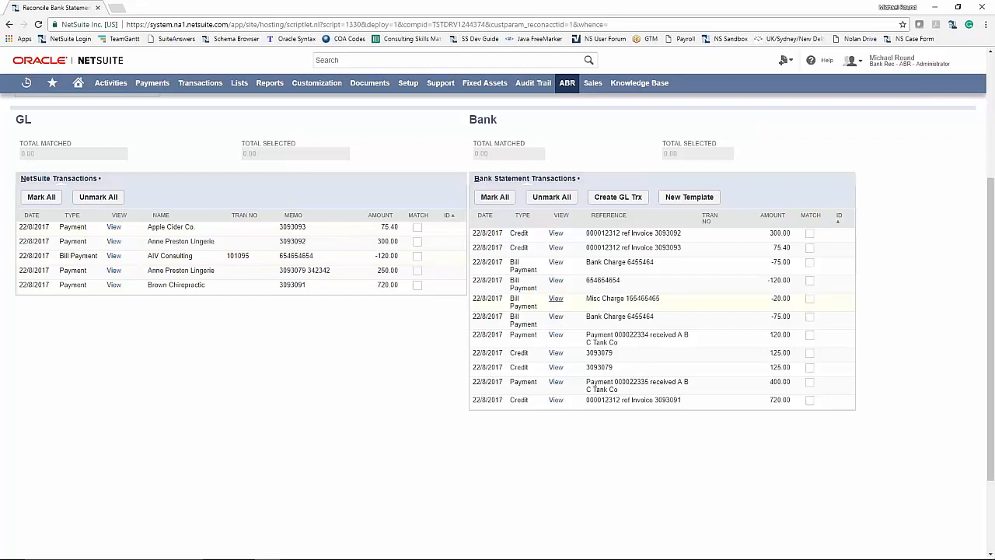
{"action": "scroll", "coordinate": [556, 299], "scroll_direction": "down", "scroll_amount": 2}
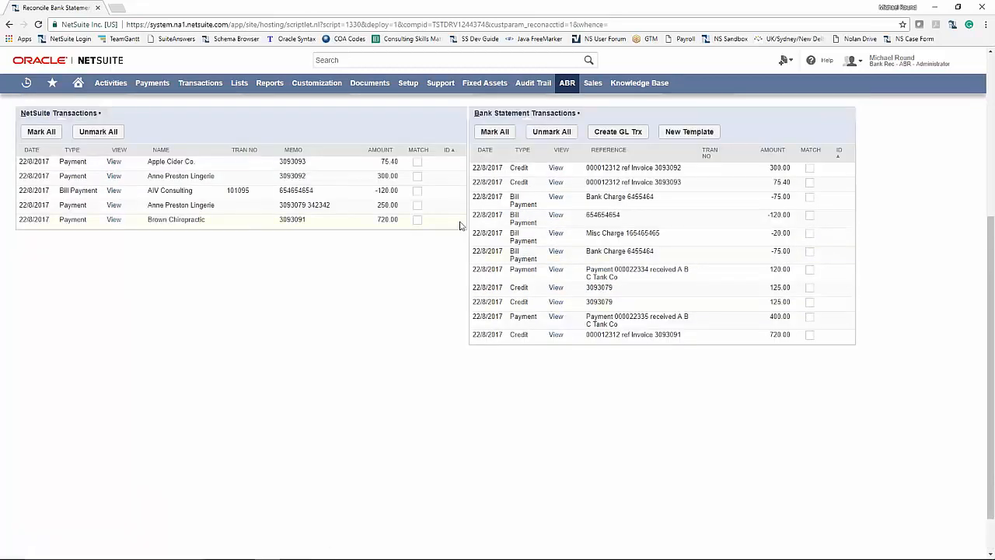
{"action": "scroll", "coordinate": [452, 312], "scroll_direction": "up", "scroll_amount": 5}
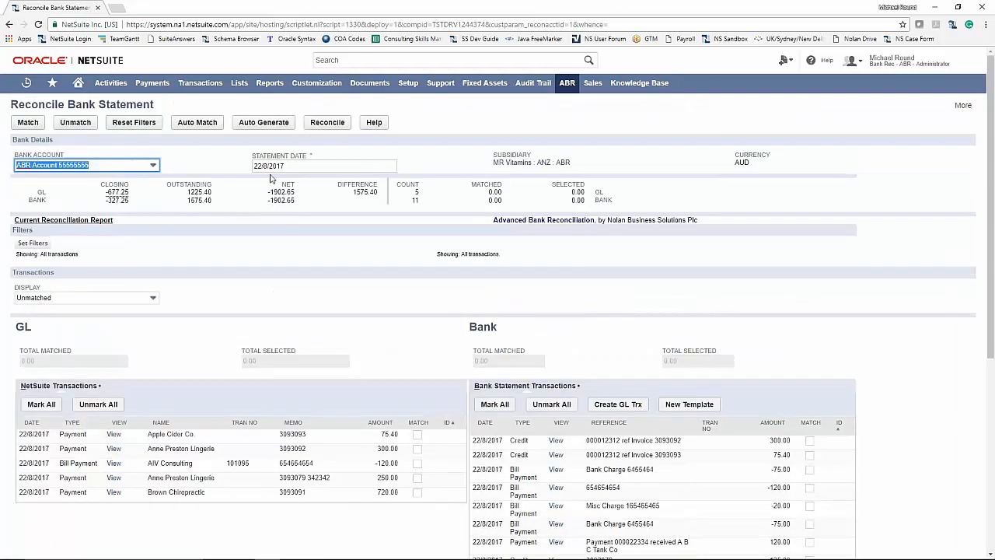
{"action": "left_click", "coordinate": [193, 125]}
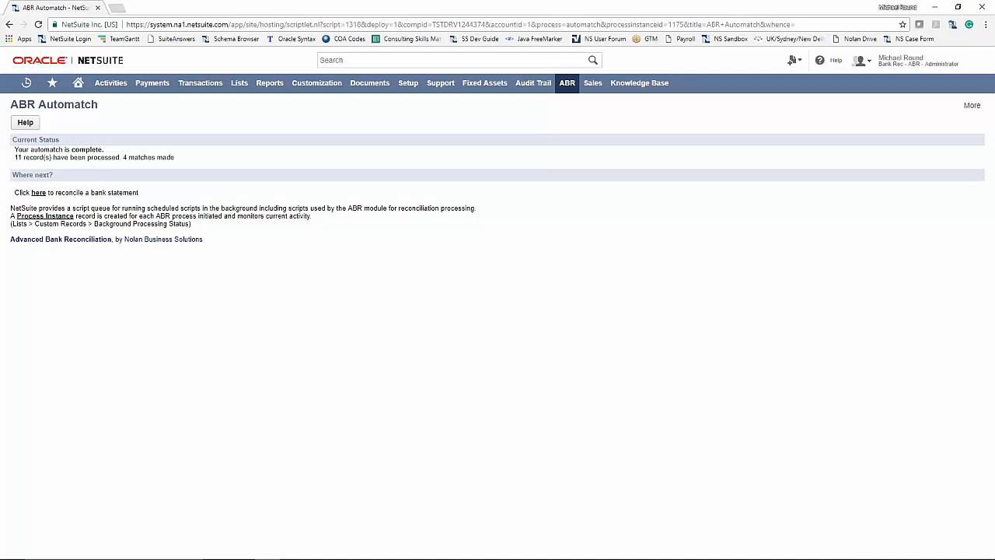
{"action": "left_click", "coordinate": [38, 193]}
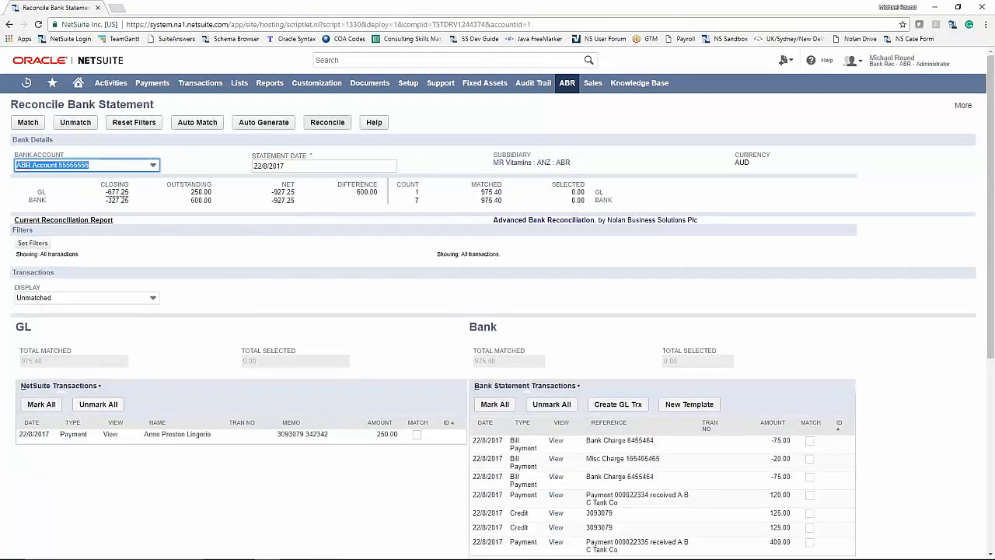
Auto-generate GL transactions from the unmatched bank statement lines, monitor the process to completion, and return to the bank statement reconciliation.
{"action": "left_click", "coordinate": [263, 125]}
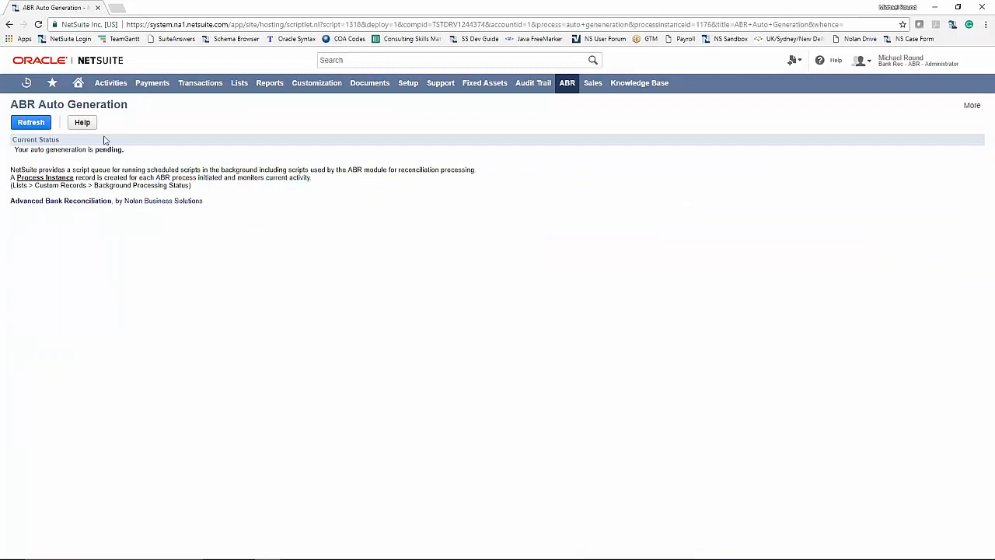
{"action": "left_click", "coordinate": [31, 122]}
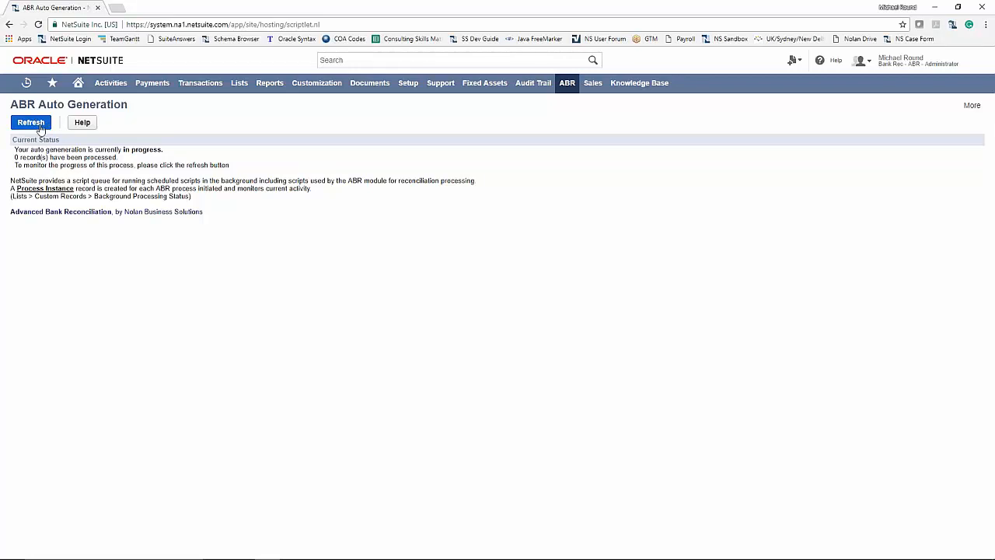
{"action": "left_click", "coordinate": [35, 125]}
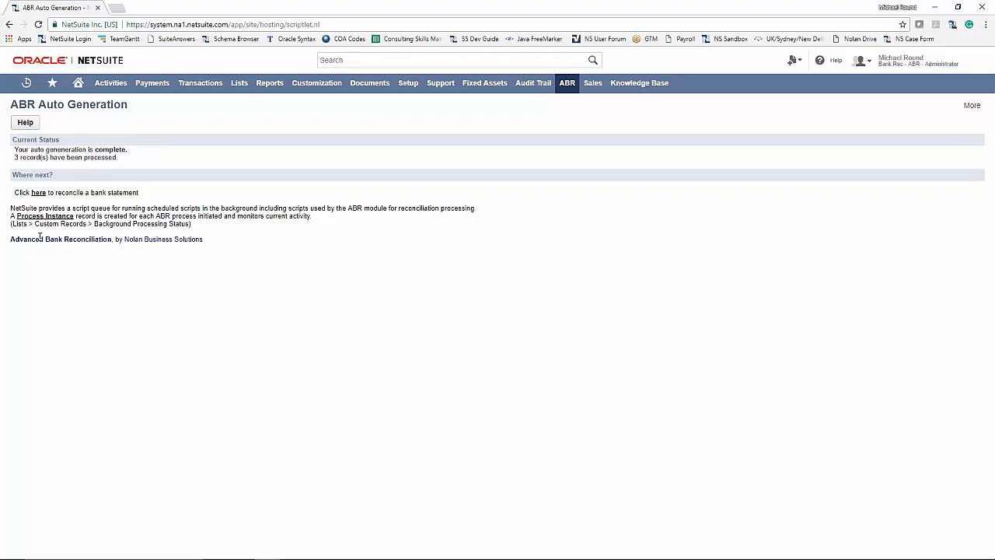
{"action": "left_click", "coordinate": [38, 194]}
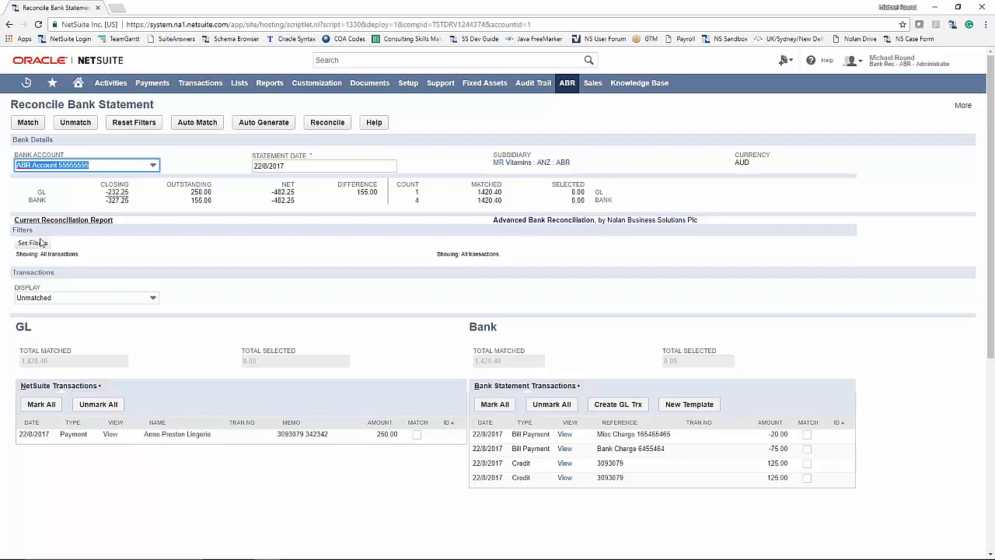
Match the 250.00 payment in NetSuite with the two 125.00 credits on the bank statement.
{"action": "scroll", "coordinate": [131, 312], "scroll_direction": "down", "scroll_amount": 1}
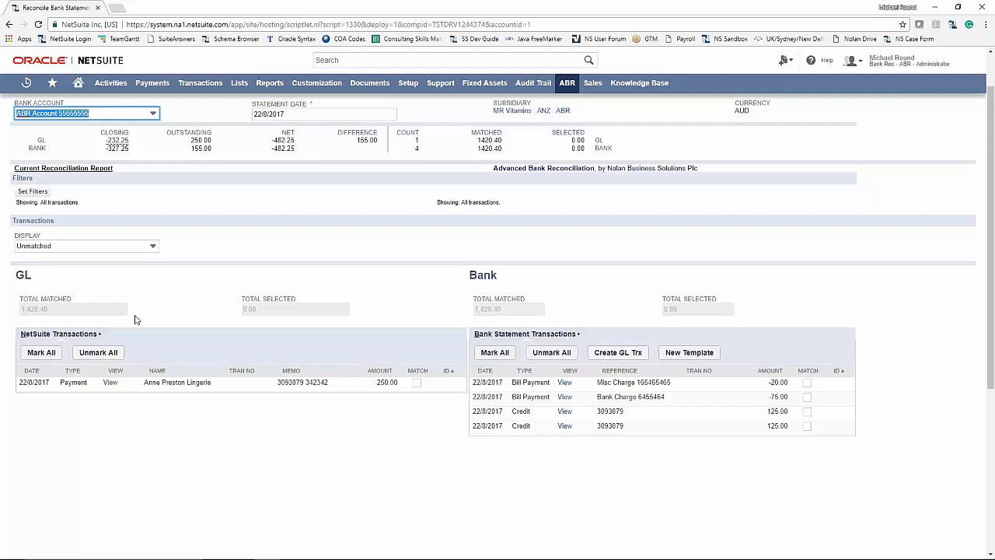
{"action": "scroll", "coordinate": [130, 325], "scroll_direction": "down", "scroll_amount": 1}
{"action": "scroll", "coordinate": [131, 324], "scroll_direction": "down", "scroll_amount": 1}
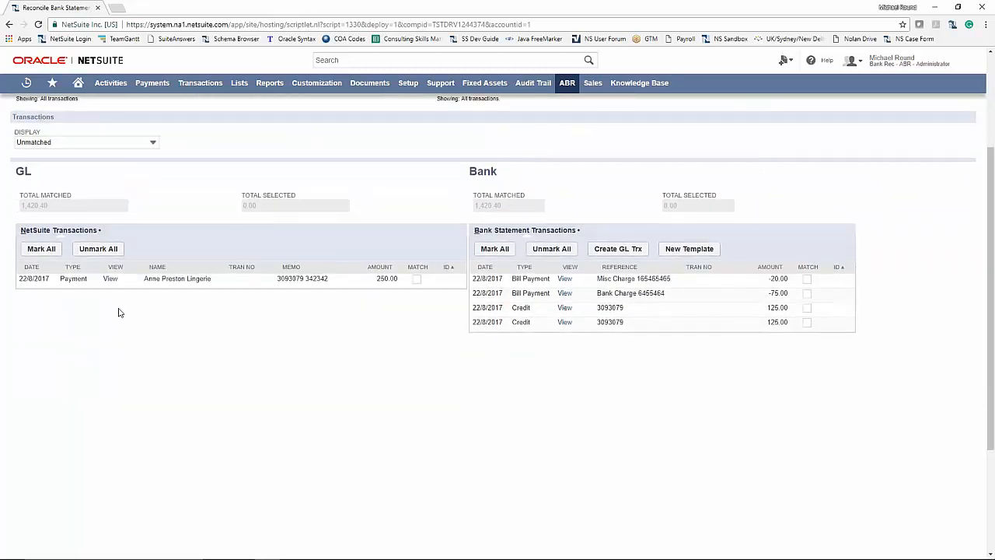
{"action": "scroll", "coordinate": [119, 312], "scroll_direction": "up", "scroll_amount": 2}
{"action": "scroll", "coordinate": [119, 313], "scroll_direction": "down", "scroll_amount": 1}
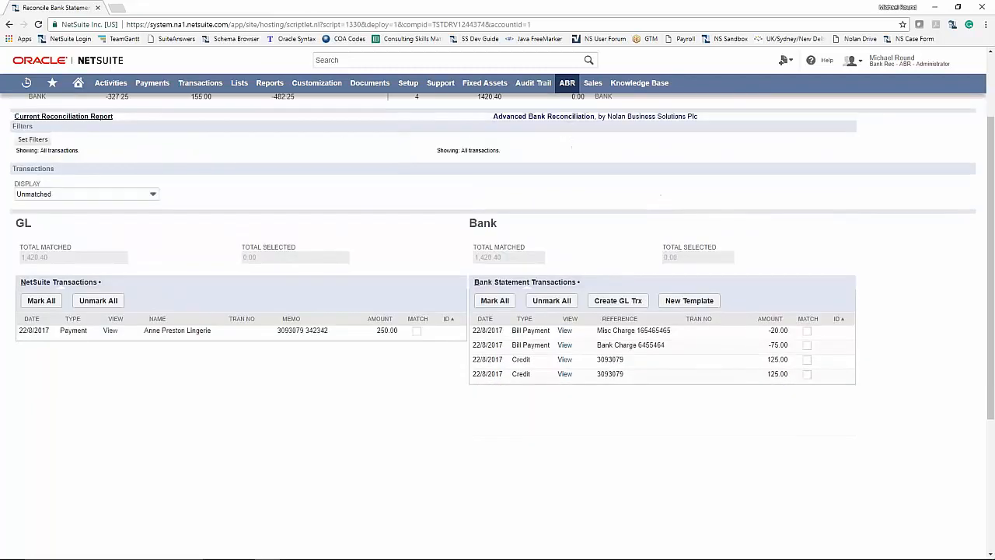
{"action": "scroll", "coordinate": [127, 318], "scroll_direction": "down", "scroll_amount": 1}
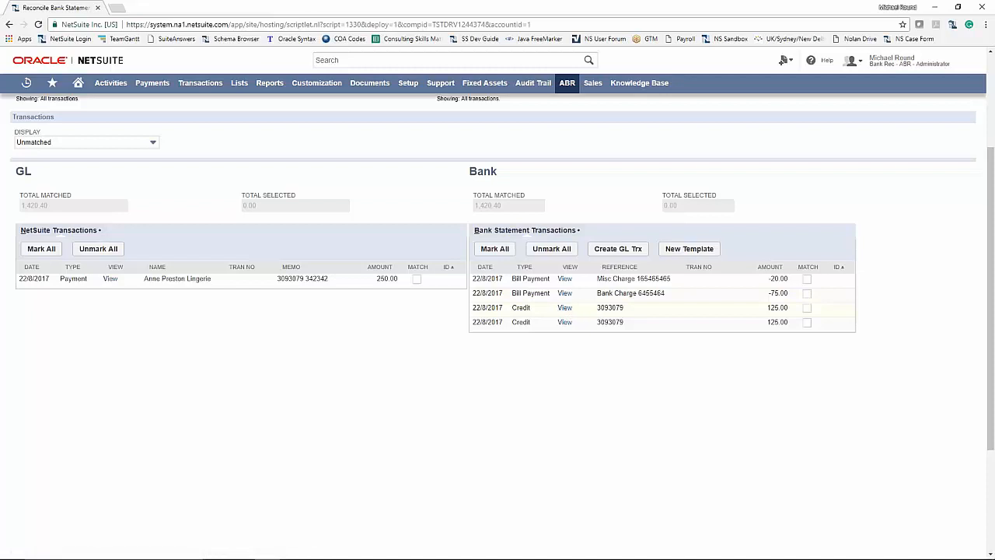
{"action": "left_click", "coordinate": [418, 281]}
{"action": "left_click", "coordinate": [807, 310]}
{"action": "left_click", "coordinate": [807, 323]}
{"action": "scroll", "coordinate": [465, 358], "scroll_direction": "up", "scroll_amount": 2}
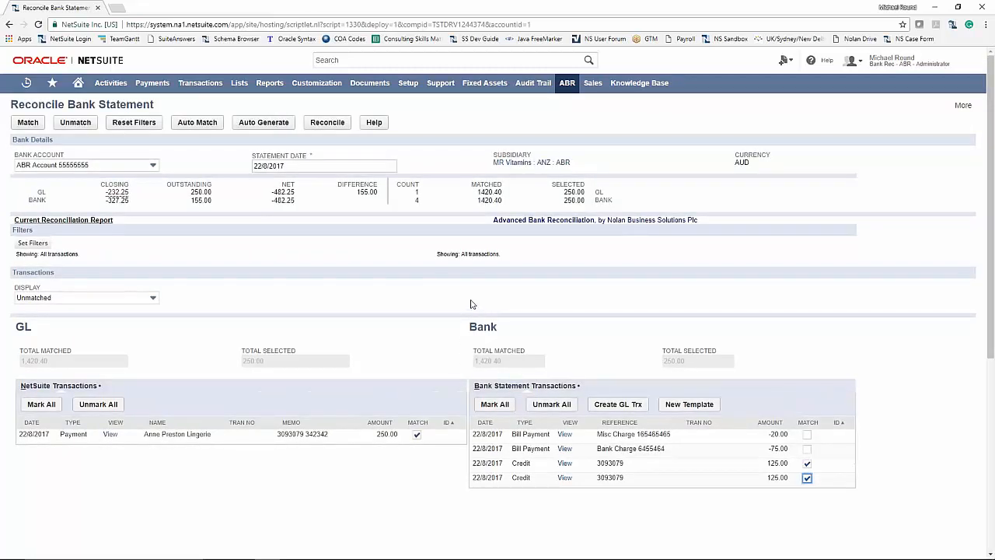
{"action": "left_click", "coordinate": [28, 122]}
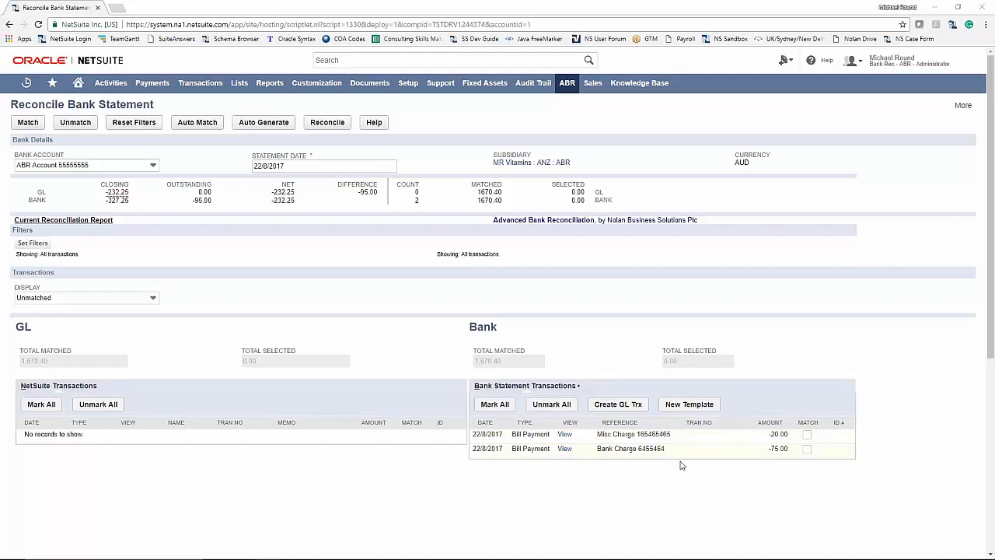
Create and submit a GL transaction for the outstanding -75.00 bank charge, with a 75 debit line to 6040 Bank Service Charges.
{"action": "left_click", "coordinate": [807, 449]}
{"action": "left_click", "coordinate": [622, 405]}
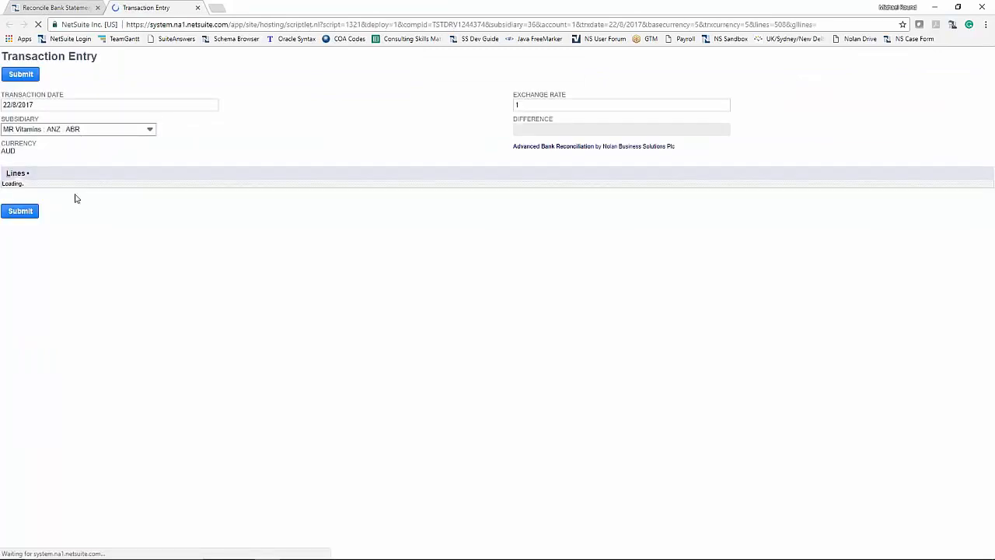
{"action": "left_click", "coordinate": [52, 216]}
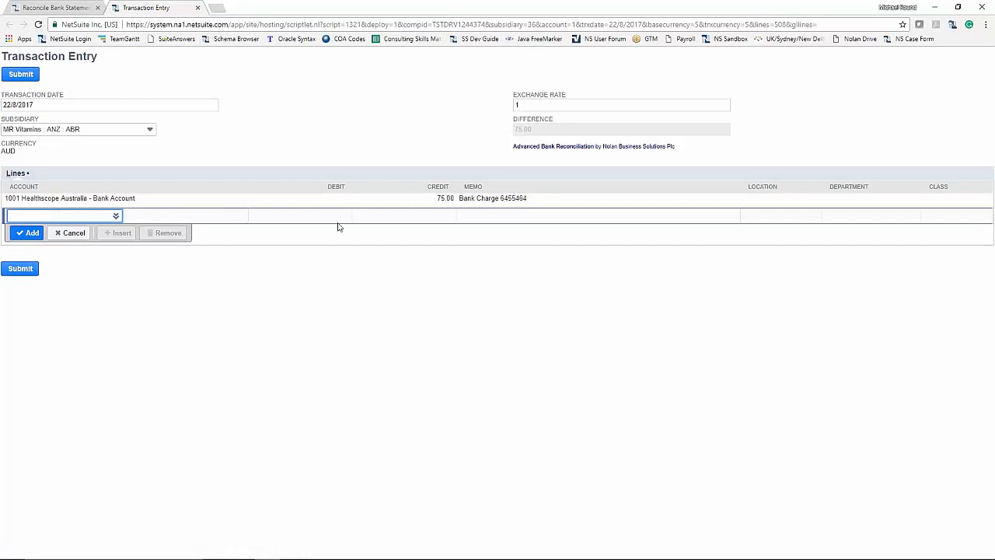
{"action": "type", "text": "bank"}
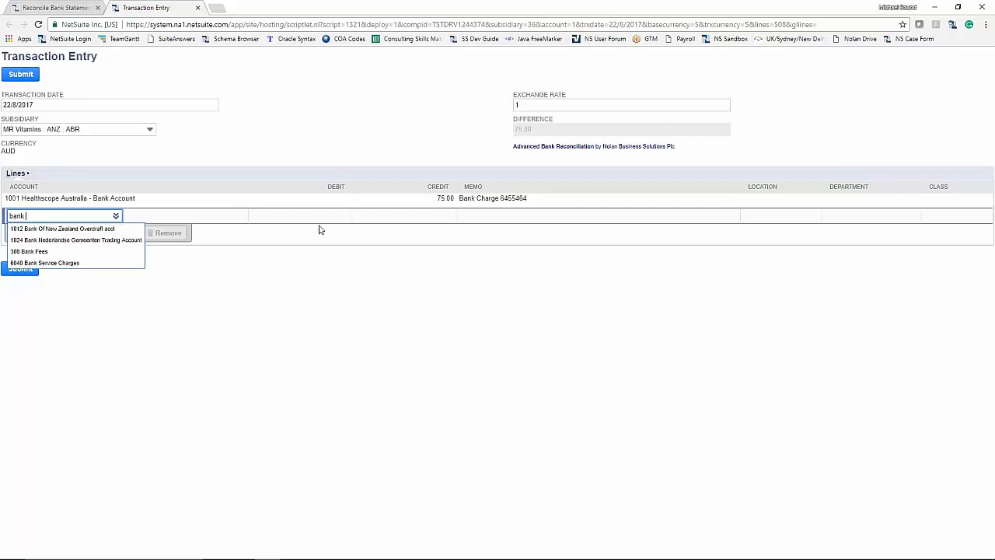
{"action": "left_click", "coordinate": [78, 263]}
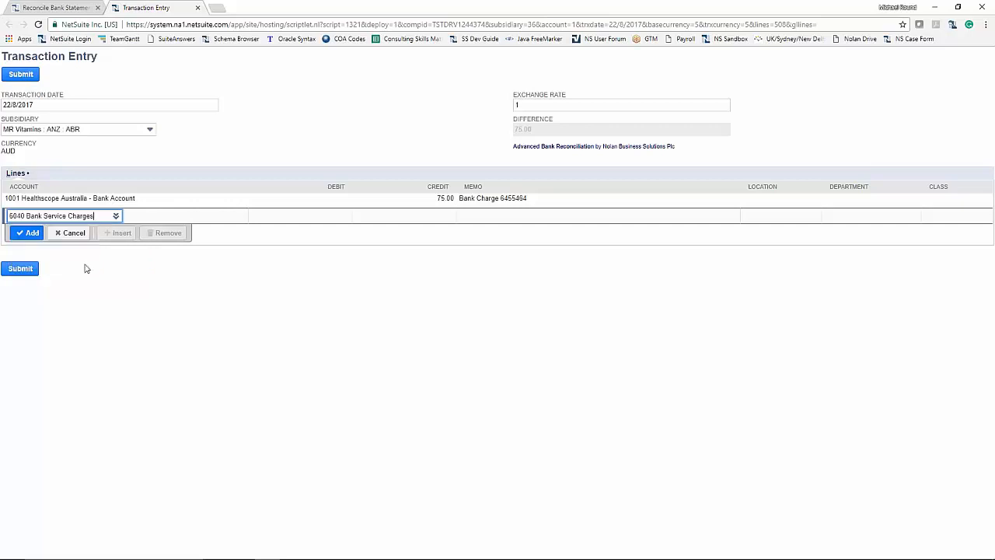
{"action": "left_click", "coordinate": [302, 217]}
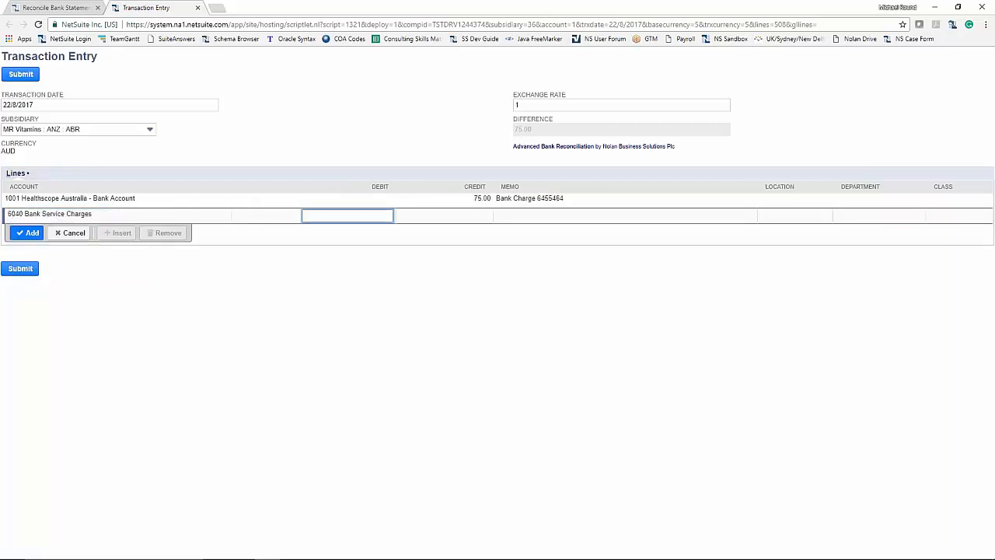
{"action": "left_click", "coordinate": [27, 232]}
{"action": "left_click", "coordinate": [312, 212]}
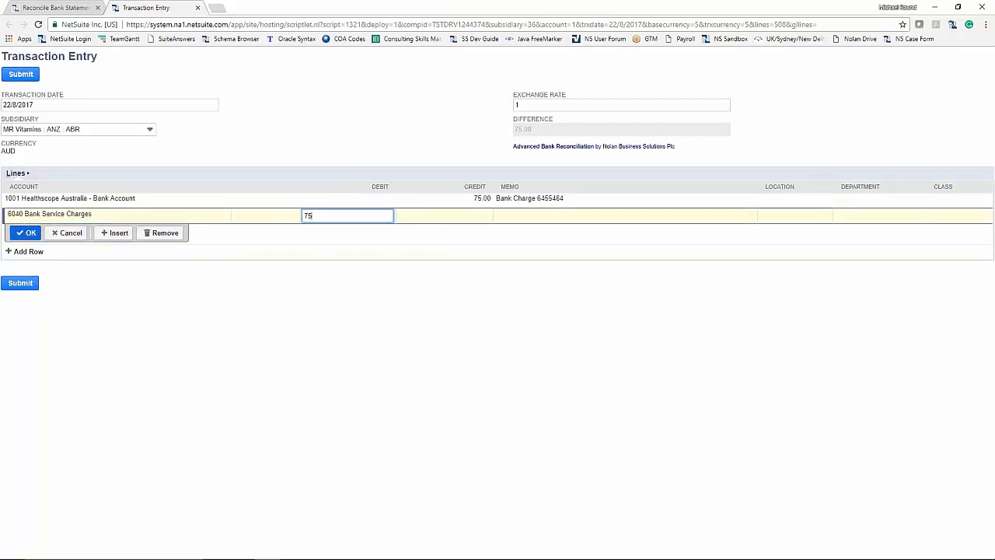
{"action": "left_click", "coordinate": [26, 233]}
{"action": "left_click", "coordinate": [20, 74]}
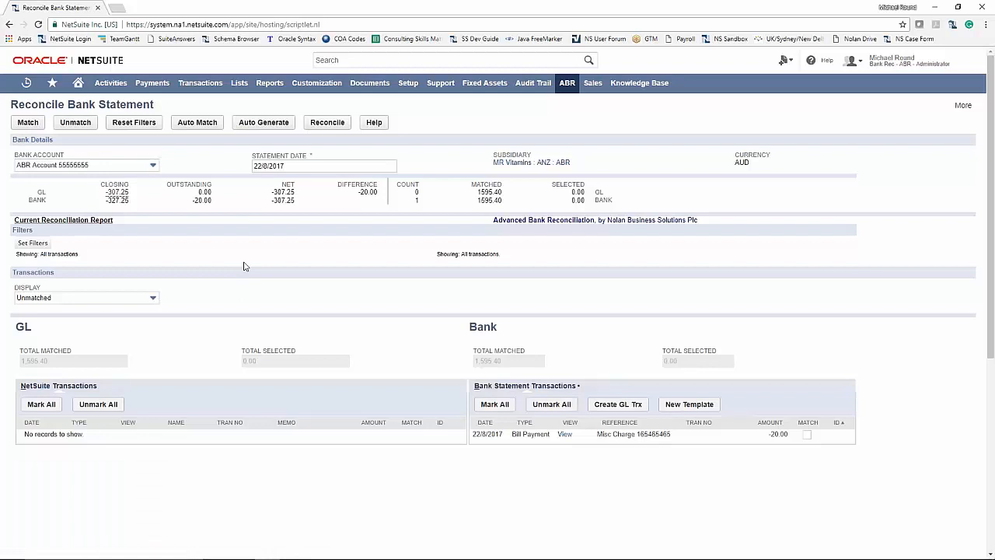
Display the matched transactions and compare the match IDs between the GL and bank statement lists.
{"action": "left_click", "coordinate": [107, 298]}
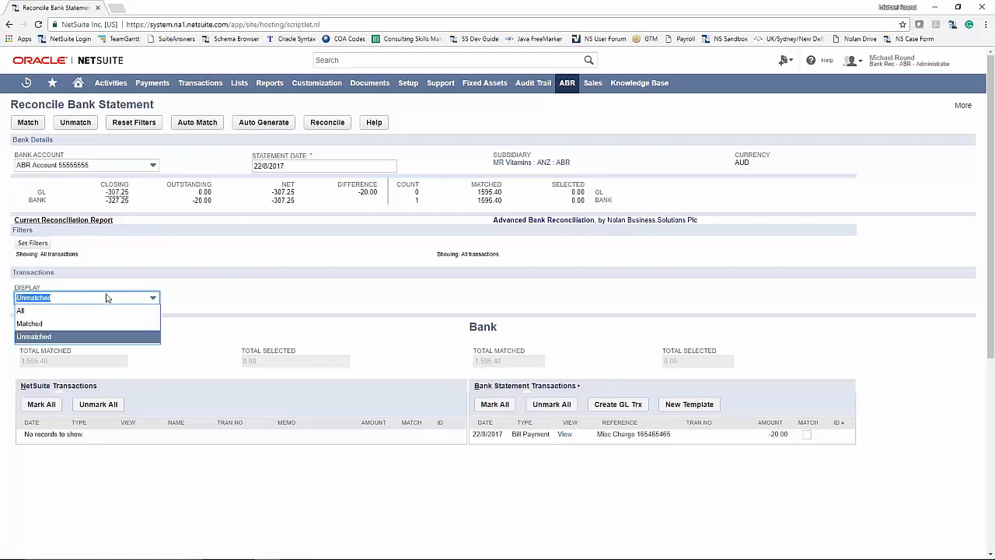
{"action": "left_click", "coordinate": [88, 312]}
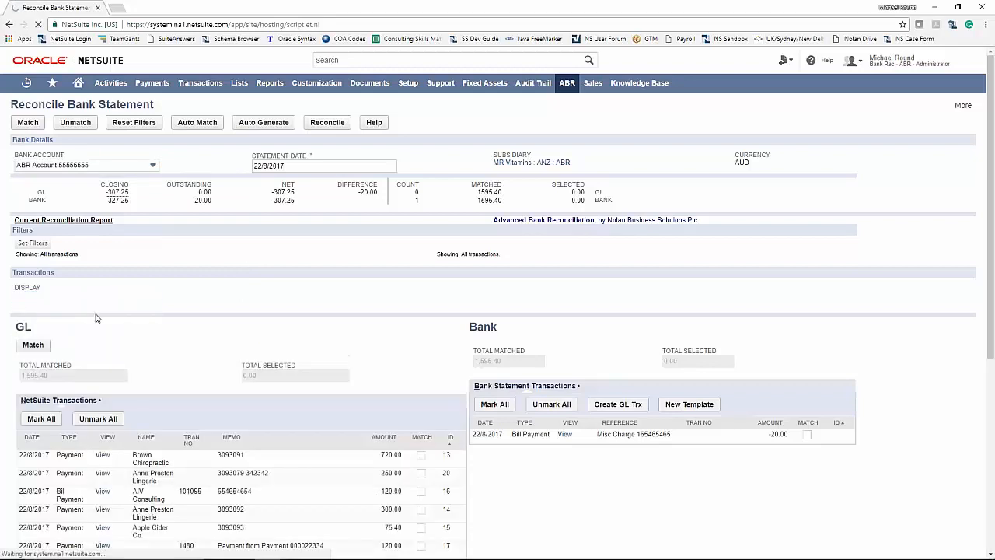
{"action": "scroll", "coordinate": [109, 309], "scroll_direction": "down", "scroll_amount": 3}
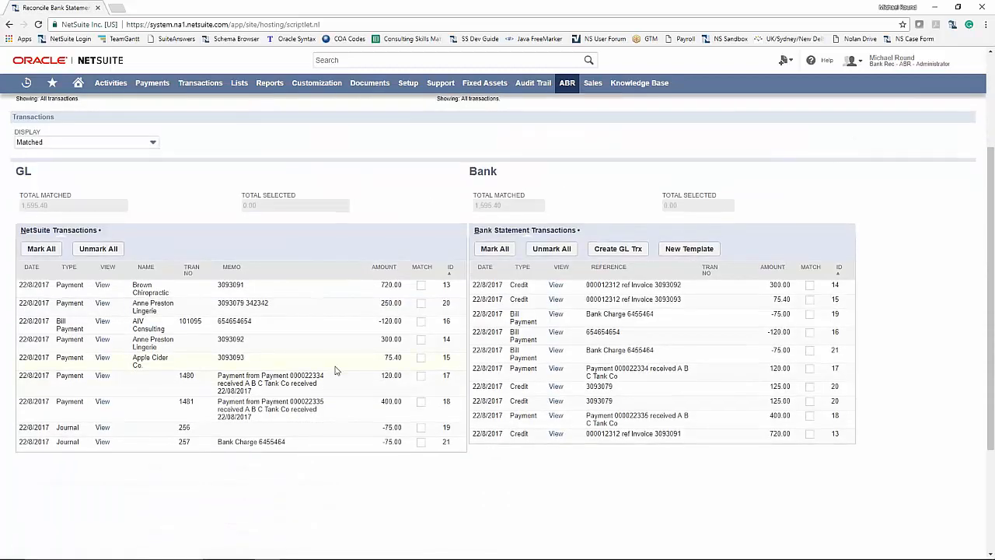
{"action": "scroll", "coordinate": [336, 371], "scroll_direction": "up", "scroll_amount": 3}
{"action": "scroll", "coordinate": [334, 377], "scroll_direction": "down", "scroll_amount": 1}
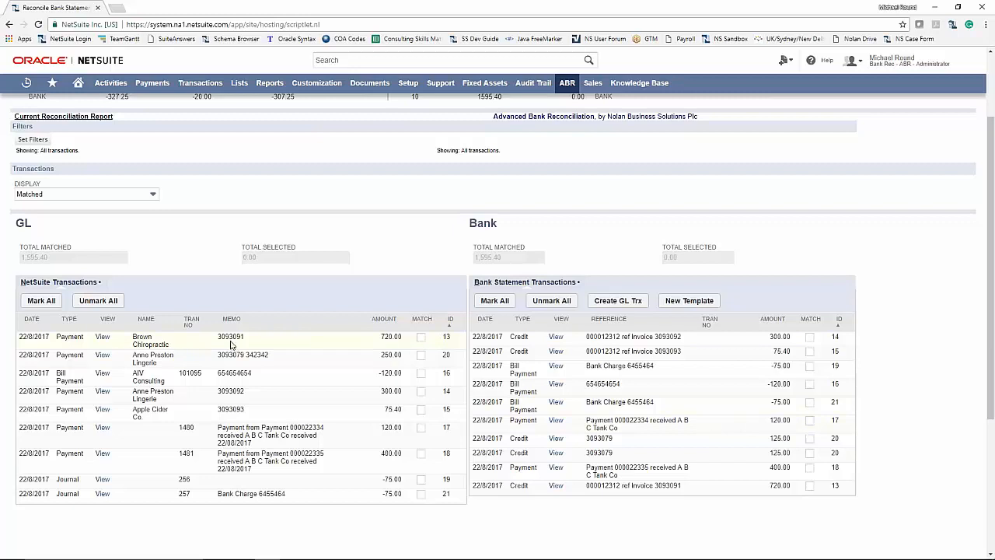
{"action": "double_click", "coordinate": [447, 340]}
{"action": "left_click", "coordinate": [837, 486]}
{"action": "left_click_drag", "start_coordinate": [837, 486], "coordinate": [844, 493]}
{"action": "scroll", "coordinate": [261, 429], "scroll_direction": "up", "scroll_amount": 3}
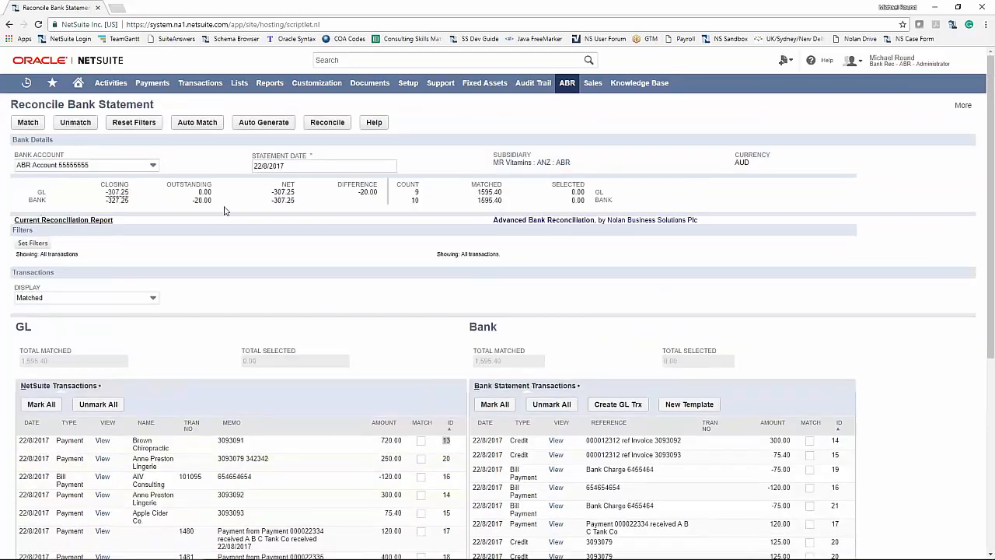
Reconcile the matched transactions, check the process through to completion, and return to the bank statement reconciliation.
{"action": "left_click", "coordinate": [328, 129]}
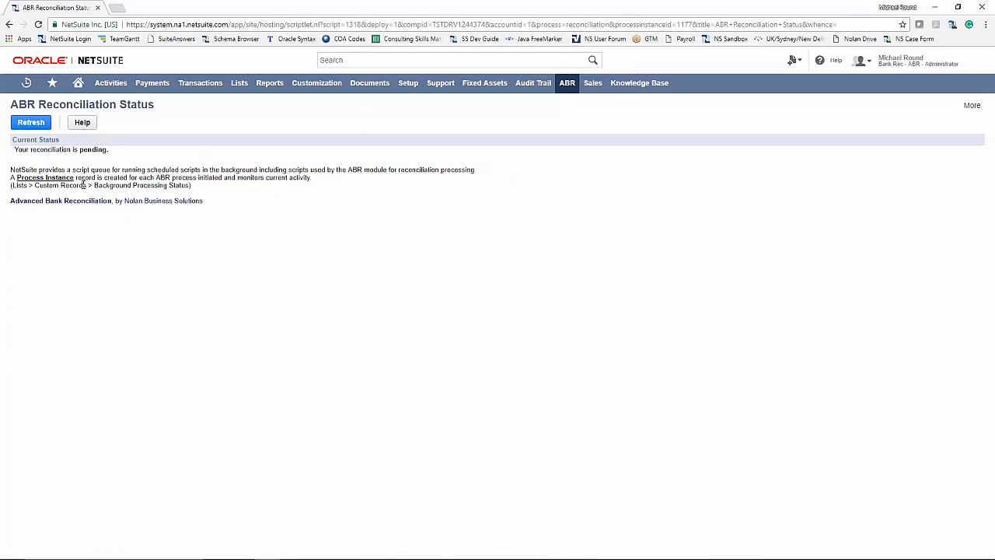
{"action": "left_click", "coordinate": [31, 122]}
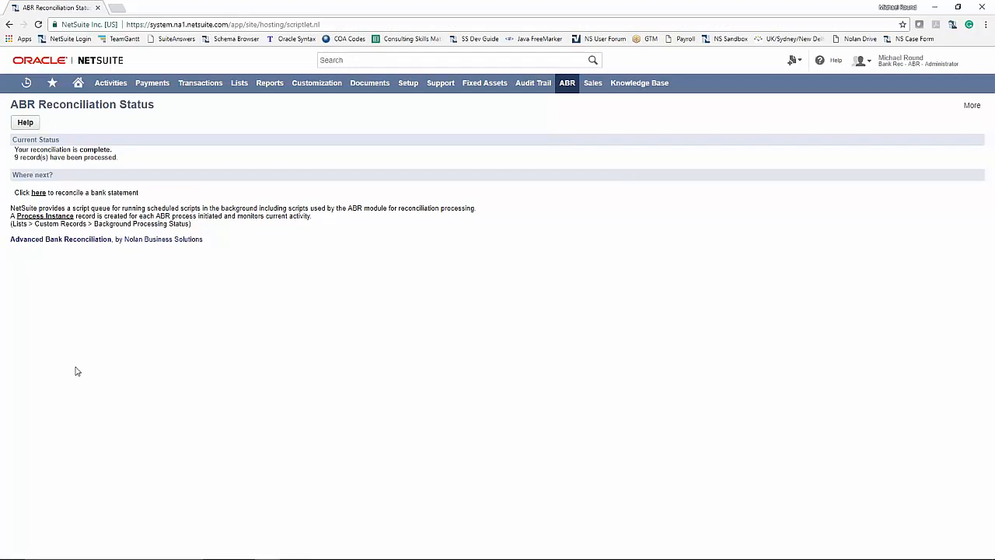
{"action": "left_click", "coordinate": [35, 192]}
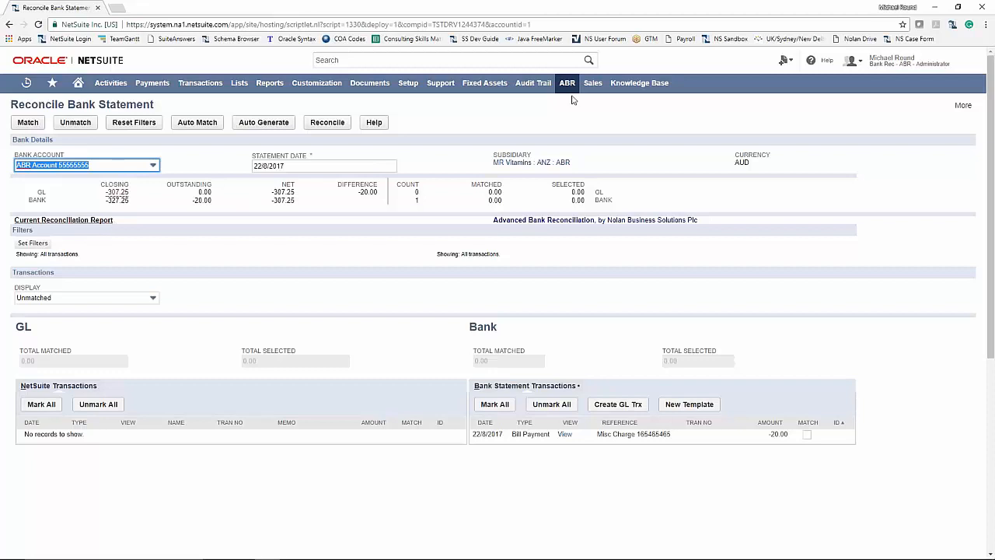
Generate the ABR Account's Closing Balance Report for statement date 22/8/2017, examine its balances and outstanding transactions, and close it.
{"action": "mouse_move", "coordinate": [572, 88]}
{"action": "mouse_move", "coordinate": [574, 122]}
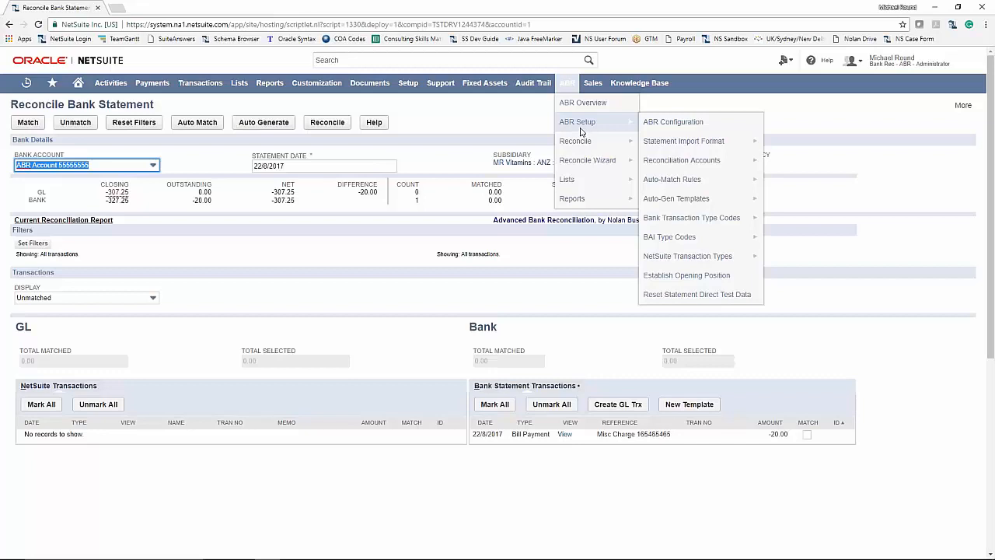
{"action": "mouse_move", "coordinate": [582, 198]}
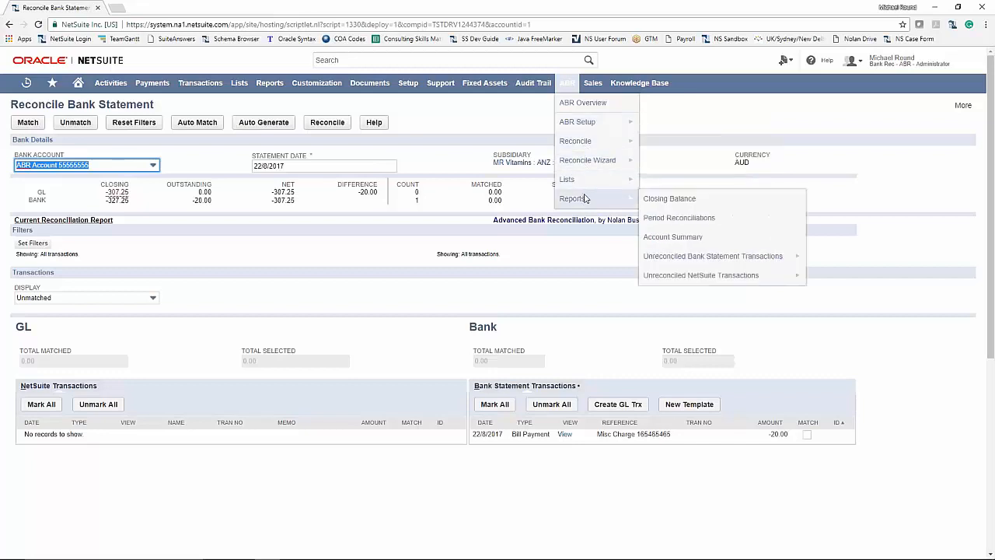
{"action": "left_click", "coordinate": [663, 199]}
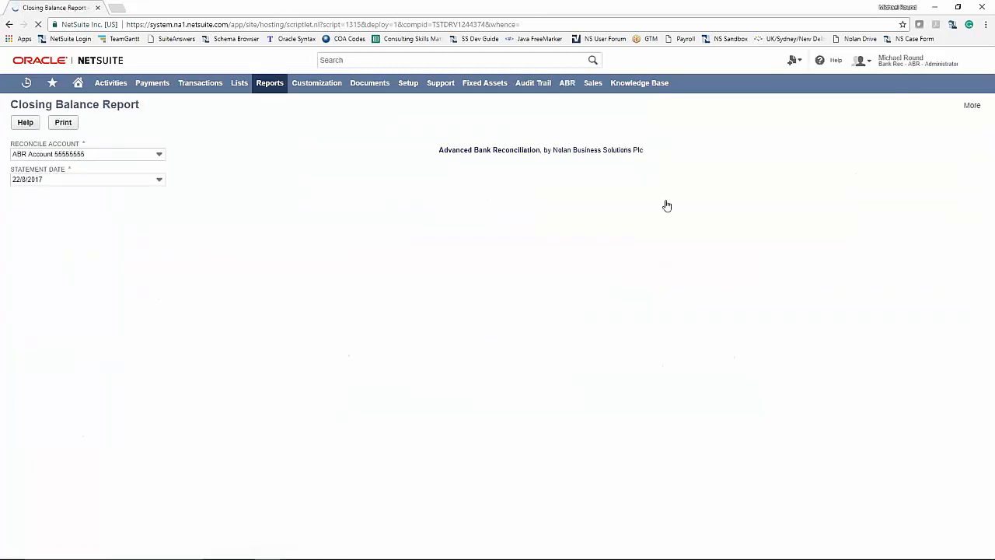
{"action": "left_click", "coordinate": [81, 184]}
{"action": "left_click", "coordinate": [78, 191]}
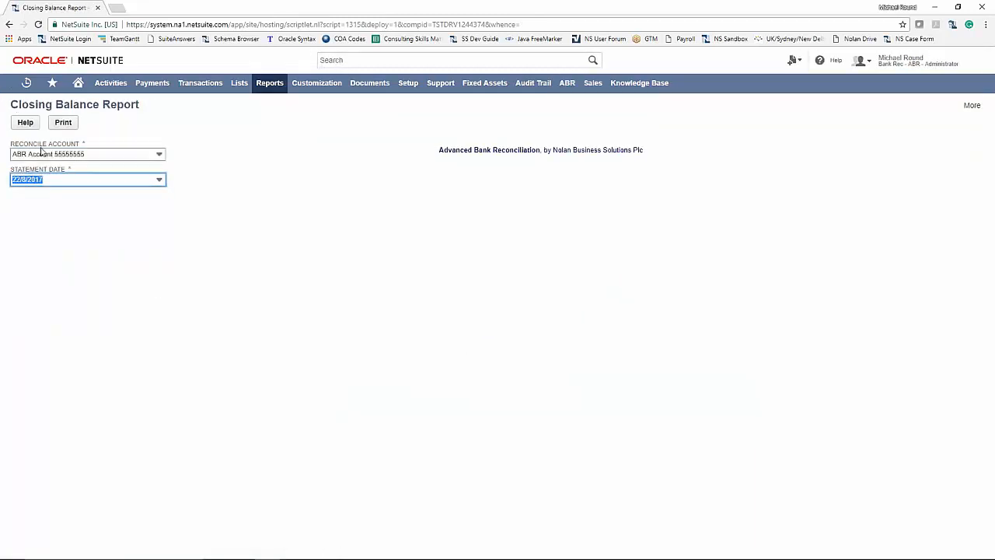
{"action": "left_click", "coordinate": [63, 122]}
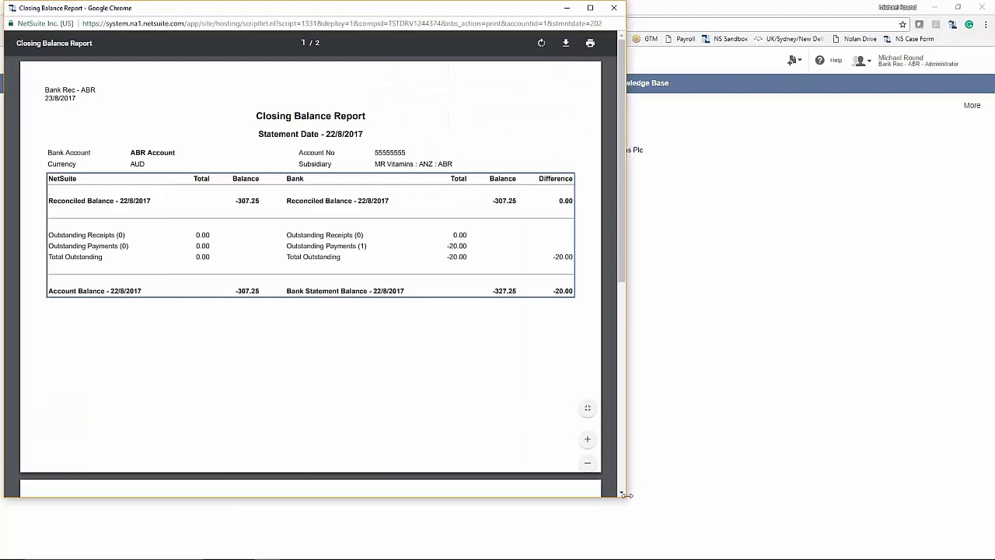
{"action": "left_click_drag", "start_coordinate": [625, 498], "coordinate": [982, 544]}
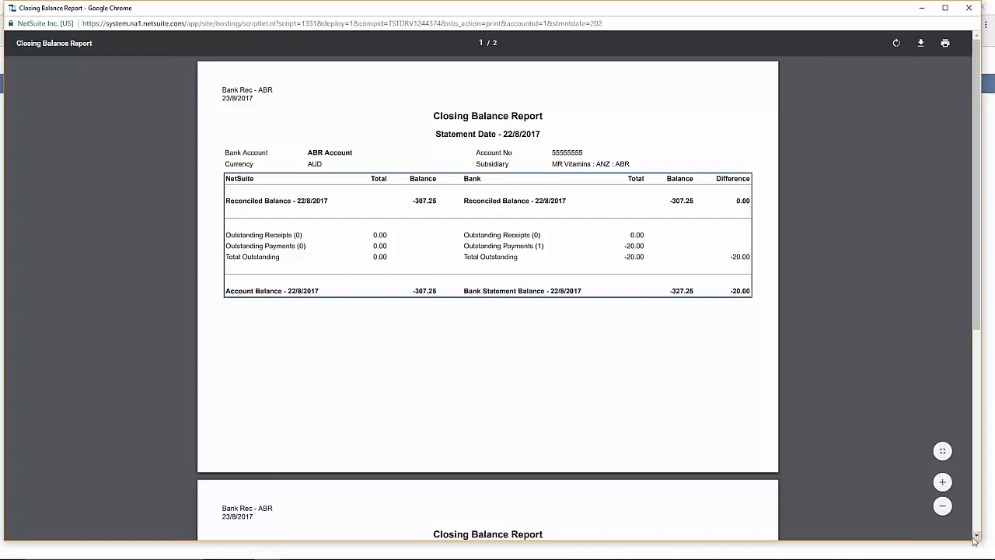
{"action": "scroll", "coordinate": [682, 406], "scroll_direction": "down", "scroll_amount": 5}
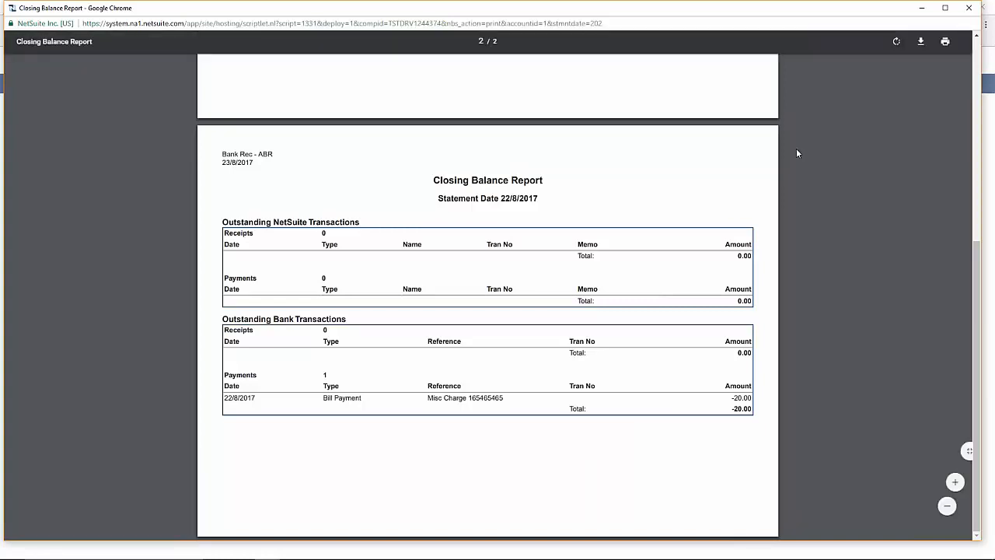
{"action": "left_click", "coordinate": [968, 8]}
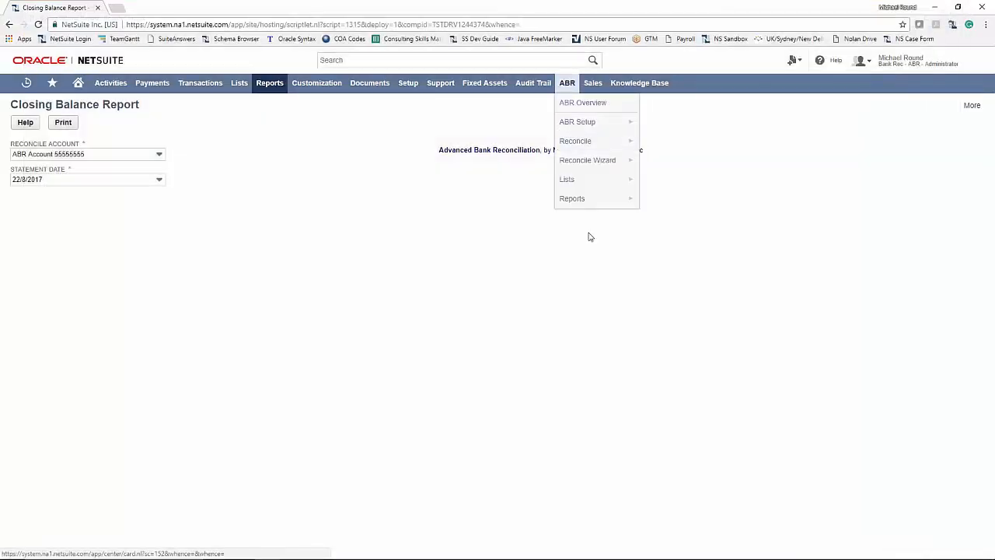
Open the list of ABR bank statements and view statement BS0011.
{"action": "mouse_move", "coordinate": [592, 204]}
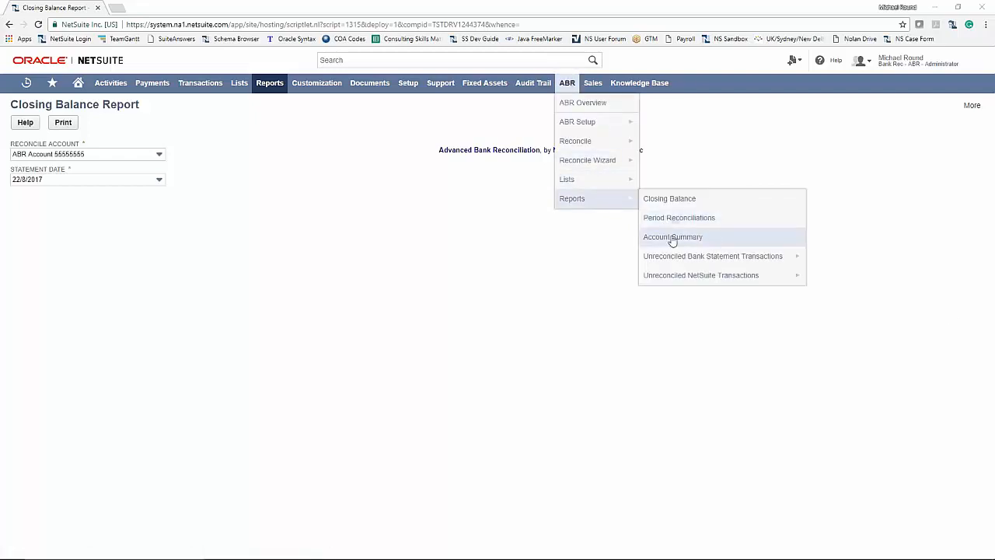
{"action": "mouse_move", "coordinate": [701, 281]}
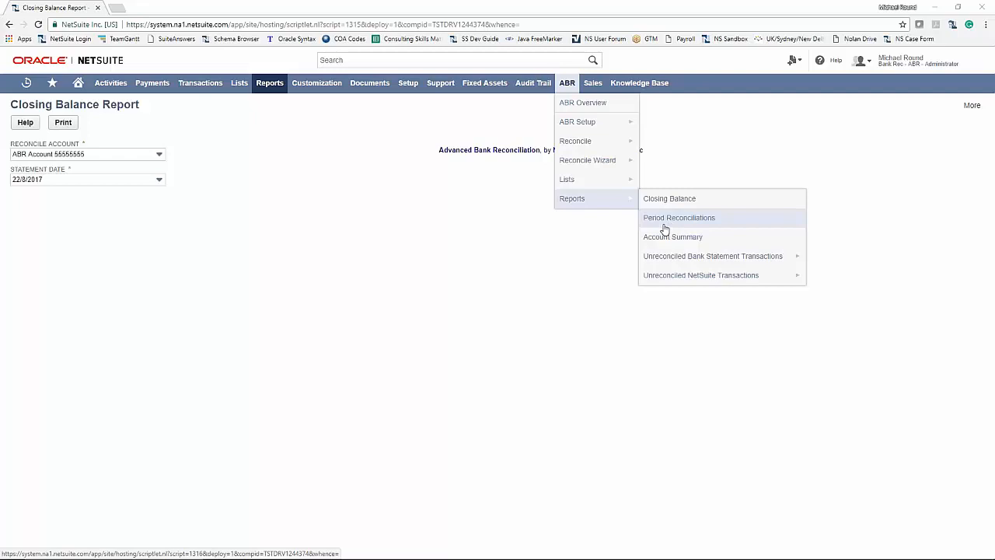
{"action": "mouse_move", "coordinate": [612, 182]}
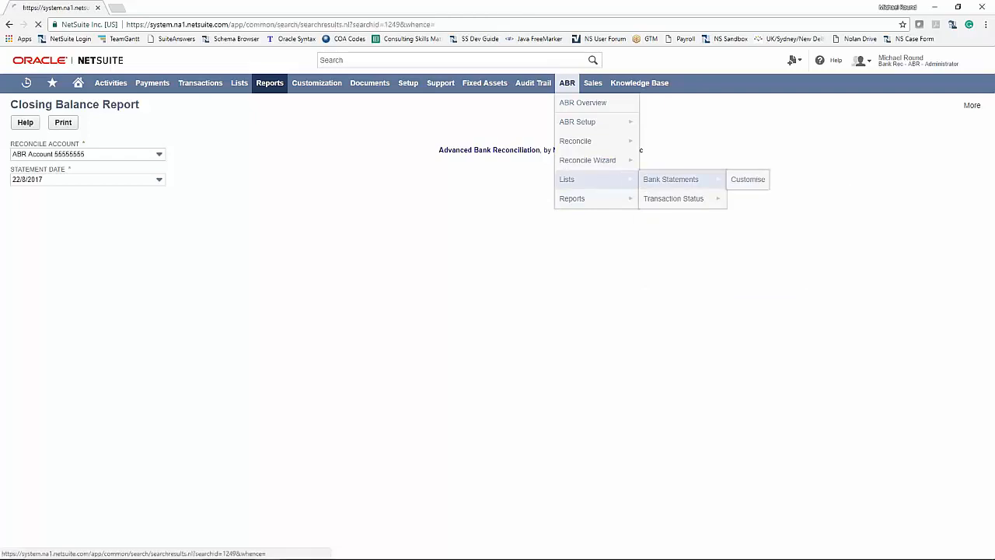
{"action": "left_click", "coordinate": [671, 179]}
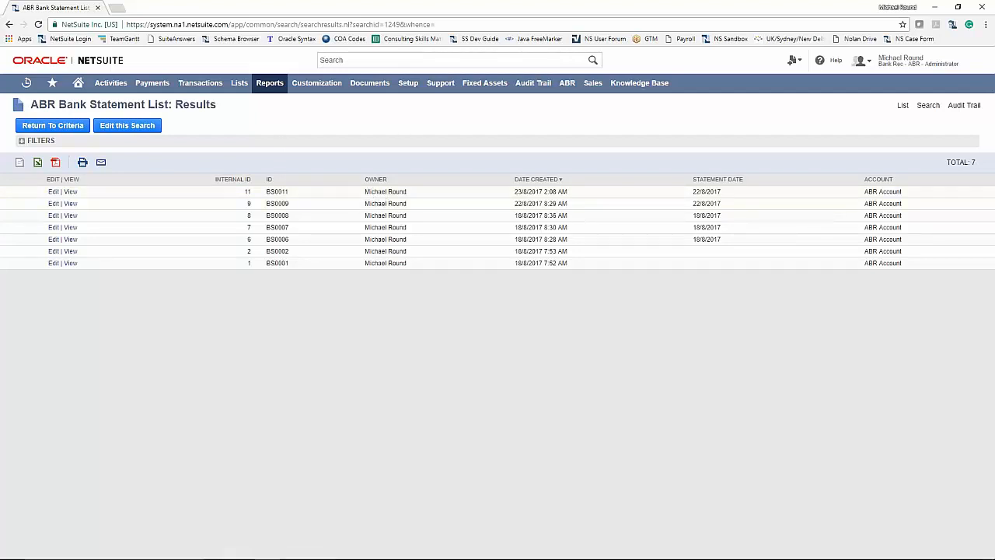
{"action": "left_click", "coordinate": [70, 191]}
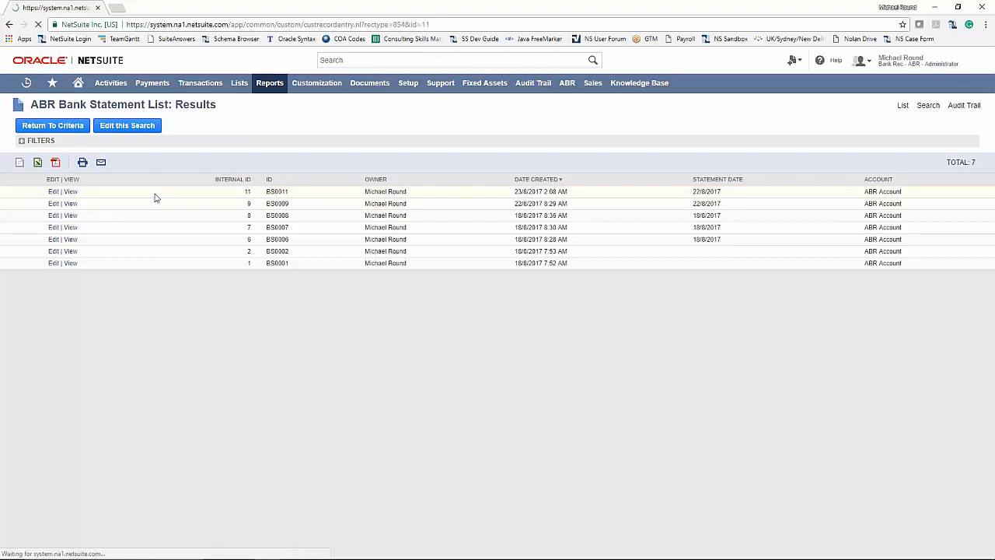